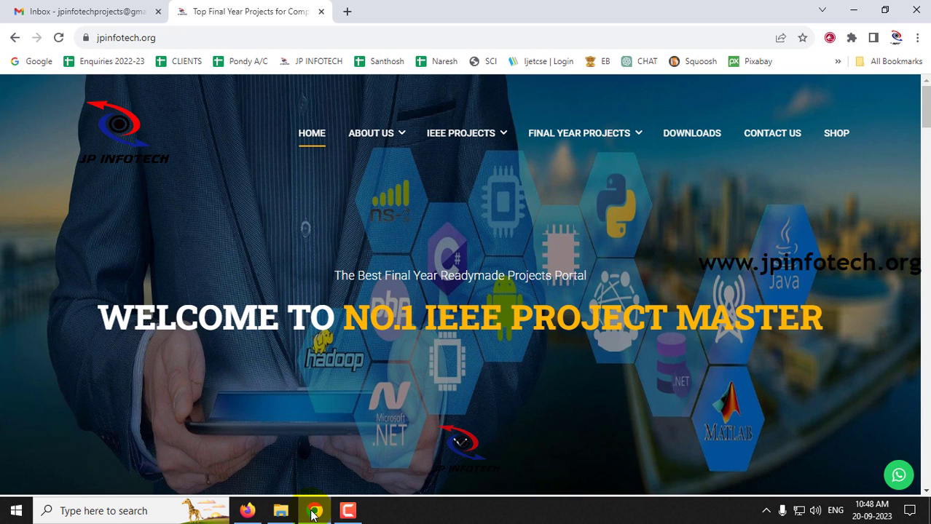
- Search Google for 'MATLAB' in a new browser tab
click(347, 12)
click(34, 62)
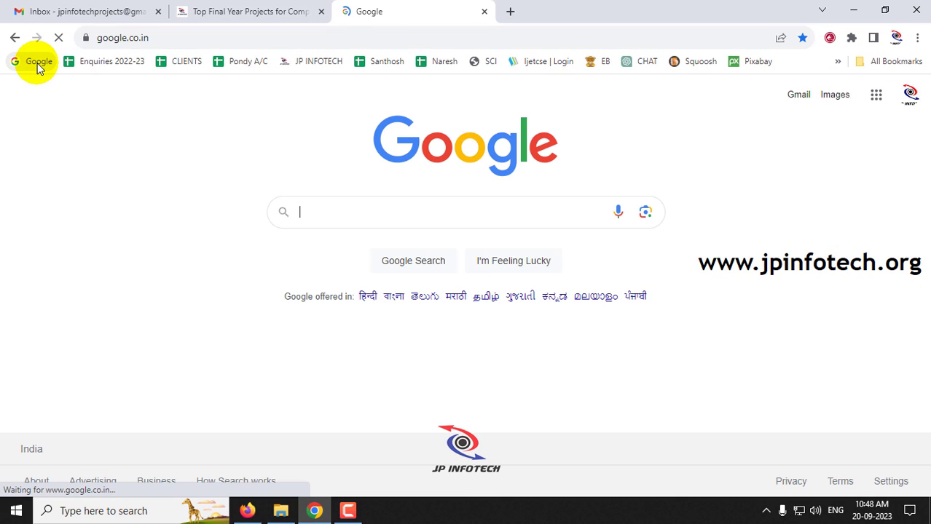
text(MAT)
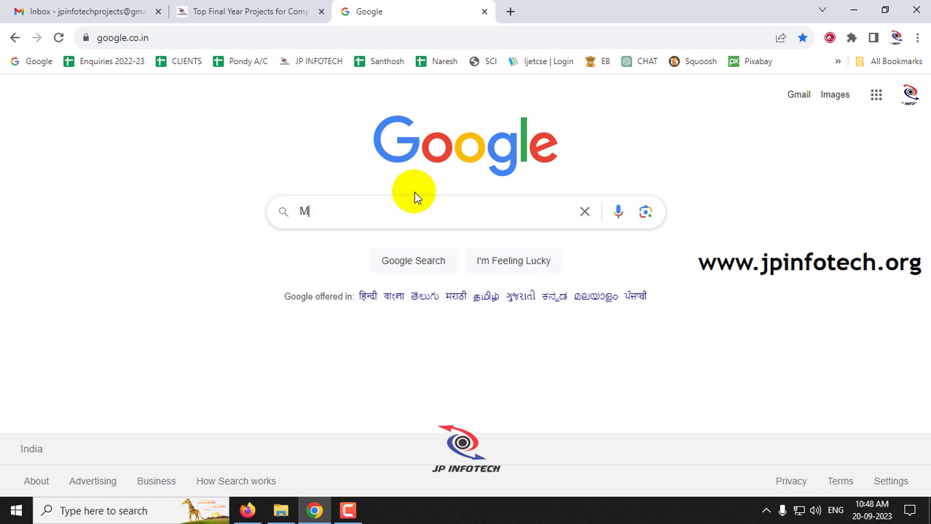
text(LAB)
key(Return)
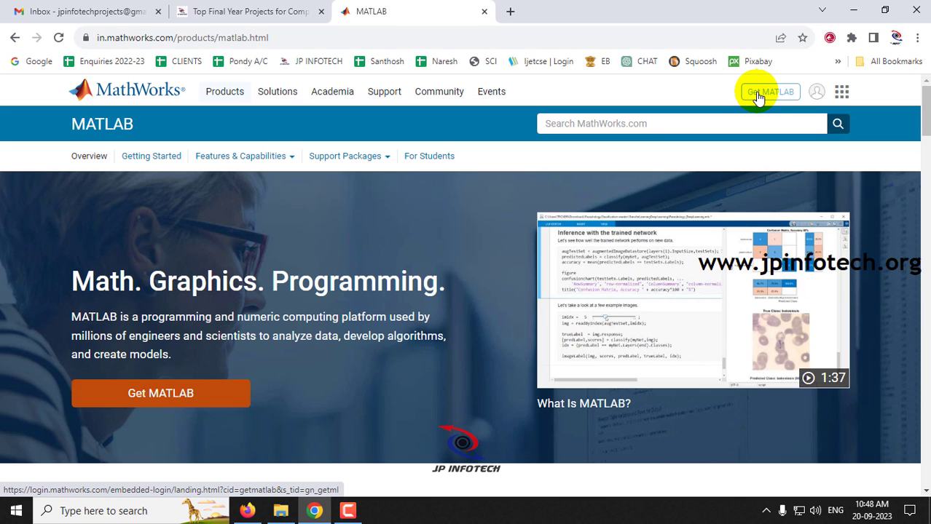
- From Get MATLAB, choose Create Account and submit a personal Gmail address
click(764, 97)
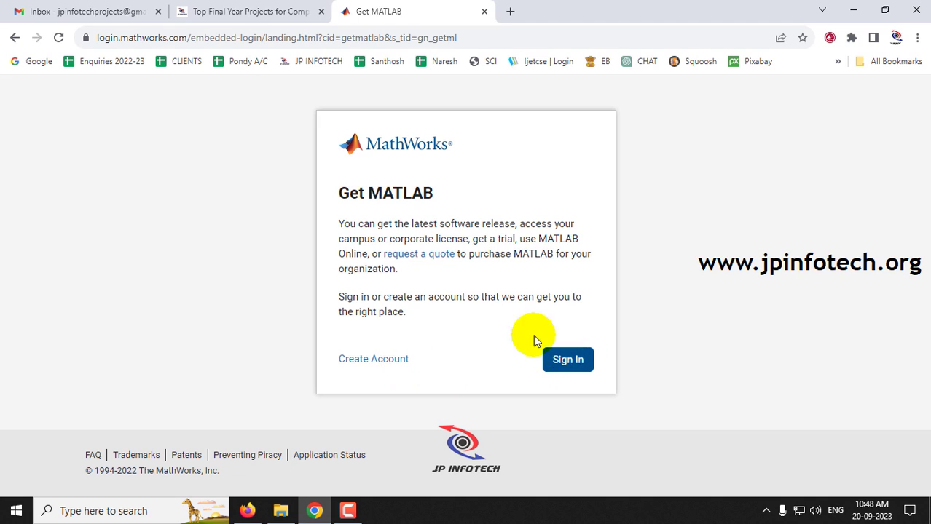
click(377, 361)
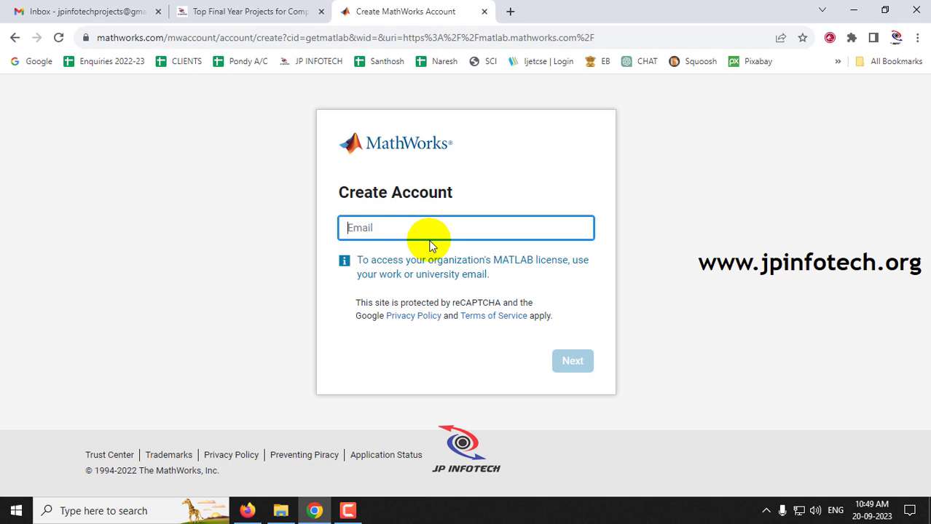
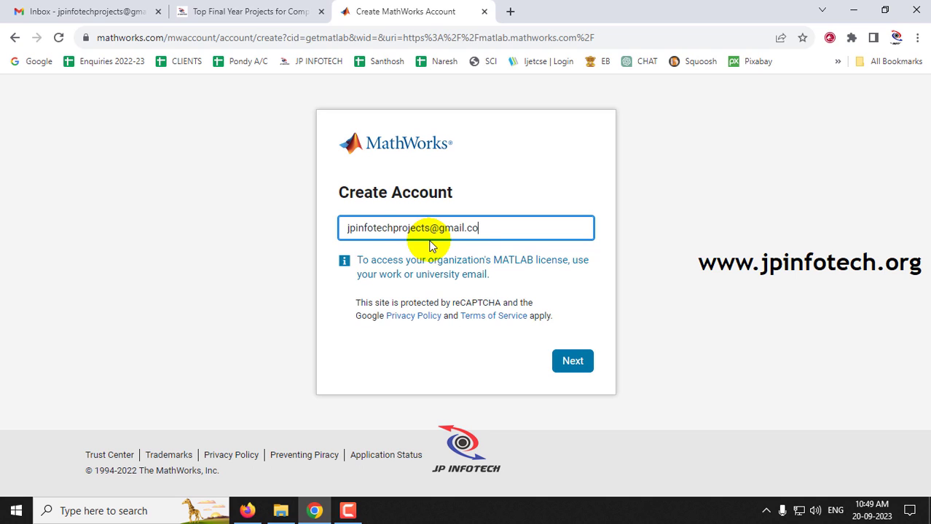
click(578, 361)
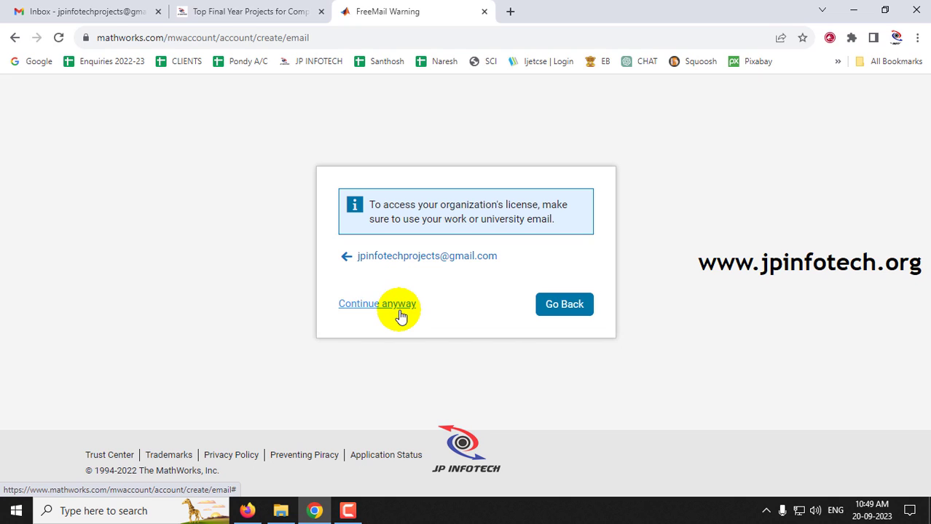
- Continue with the personal email, then enter and confirm the new account password
click(400, 315)
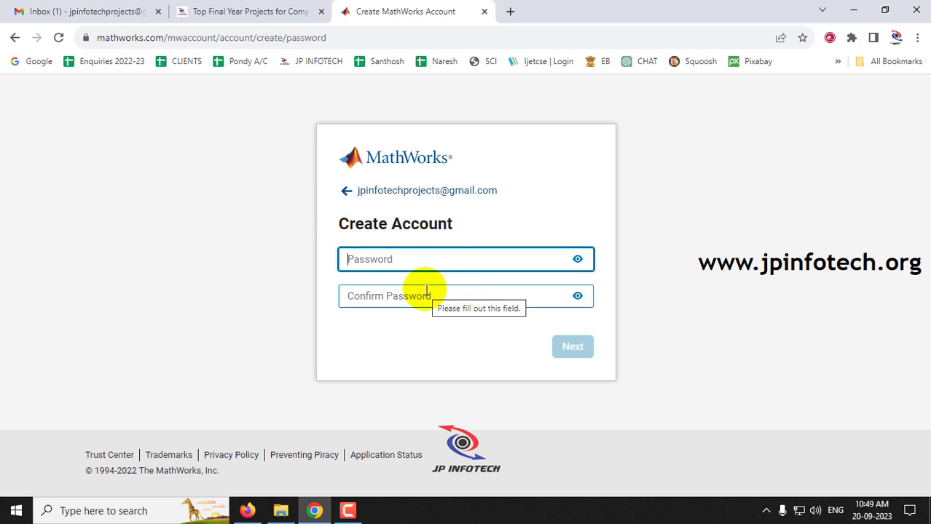
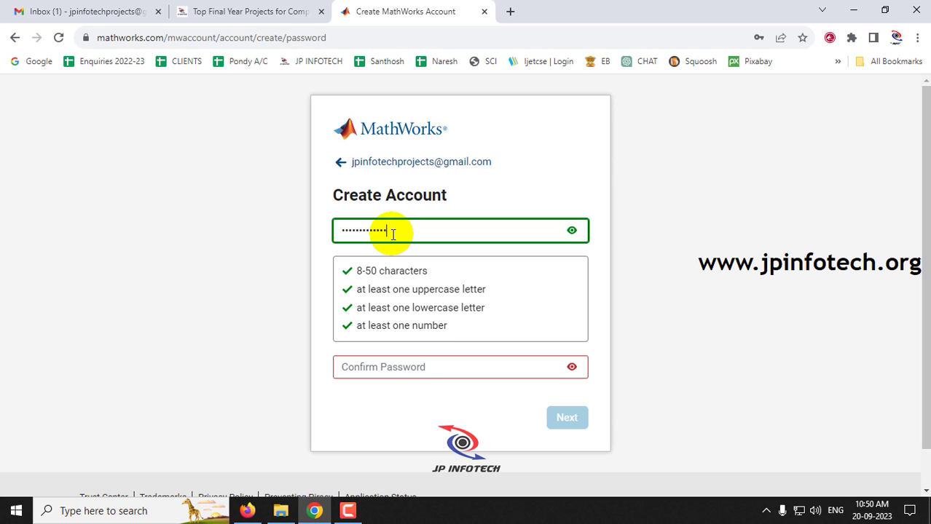
drag(392, 233, 265, 222)
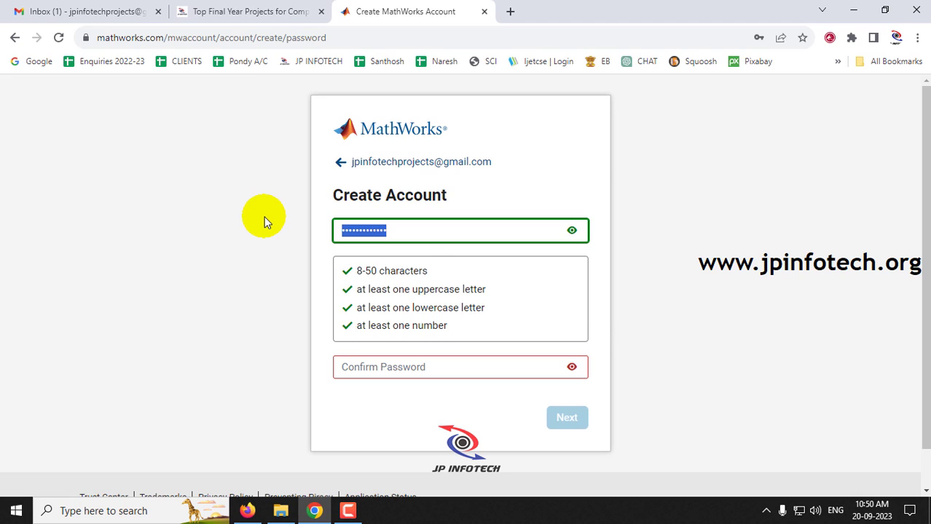
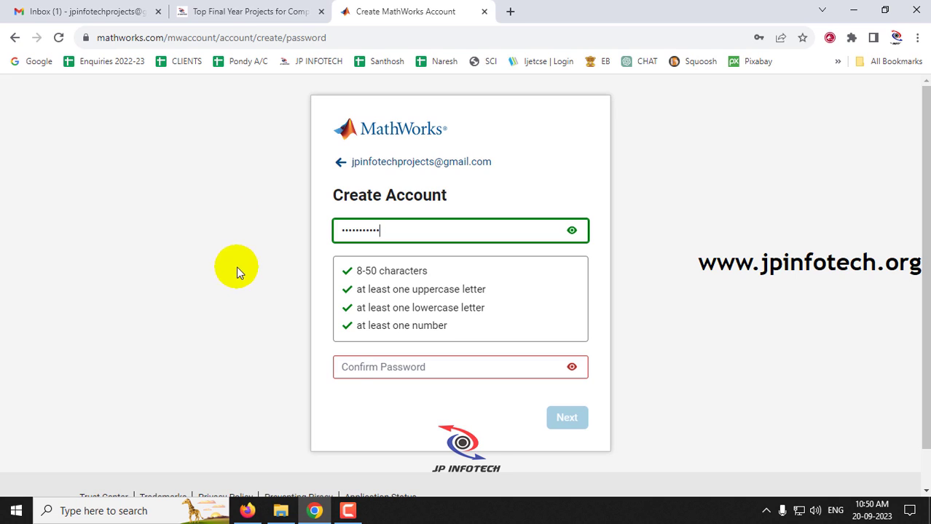
click(344, 368)
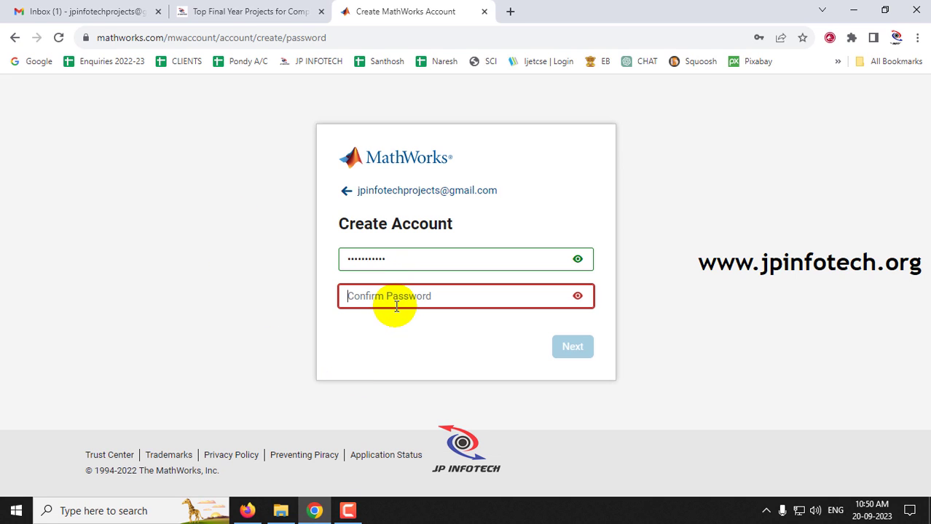
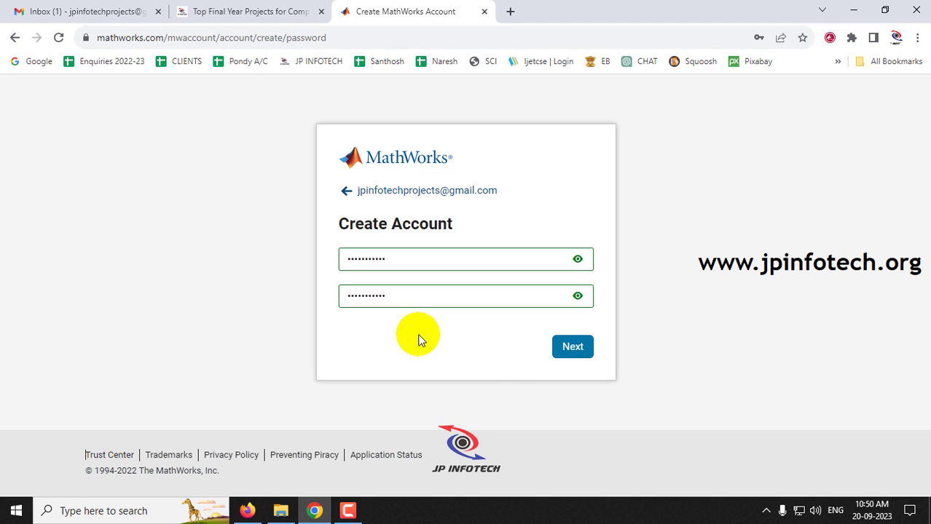
click(572, 346)
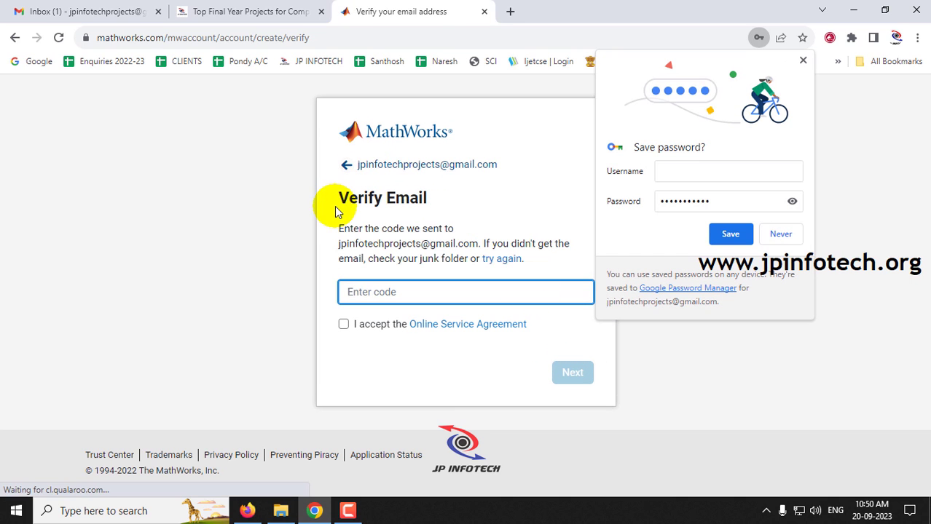
- Close Chrome's save-password bubble and select the email address in the verification instructions
click(799, 65)
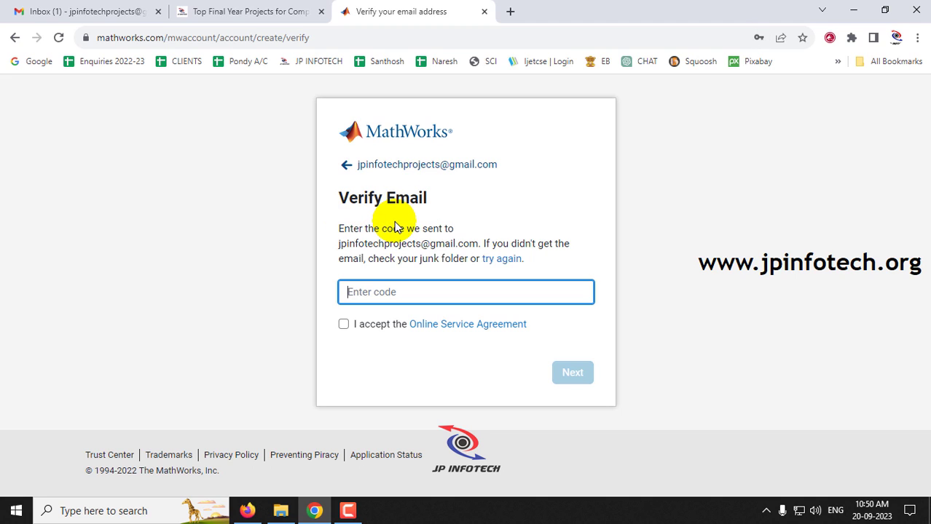
drag(338, 244, 479, 244)
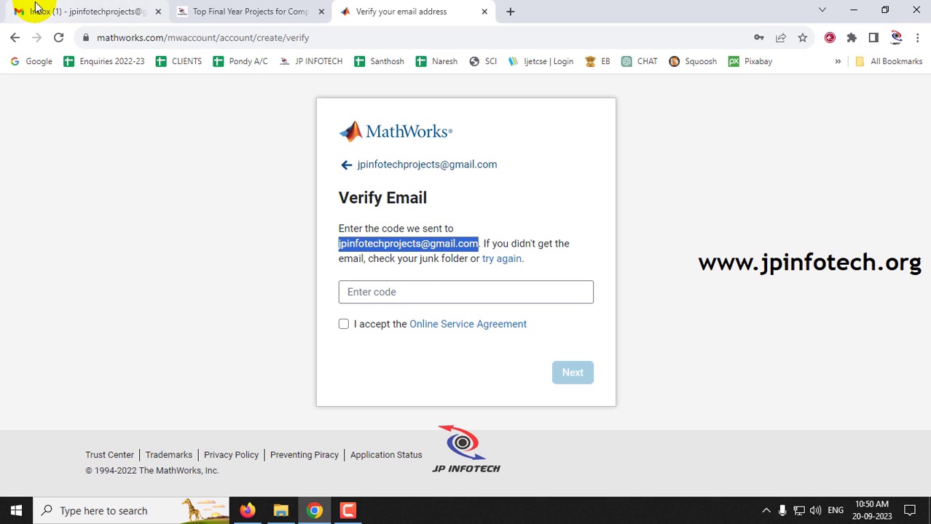
- Select the verification code in Gmail's Verify Email Address message, then return to MathWorks
click(29, 9)
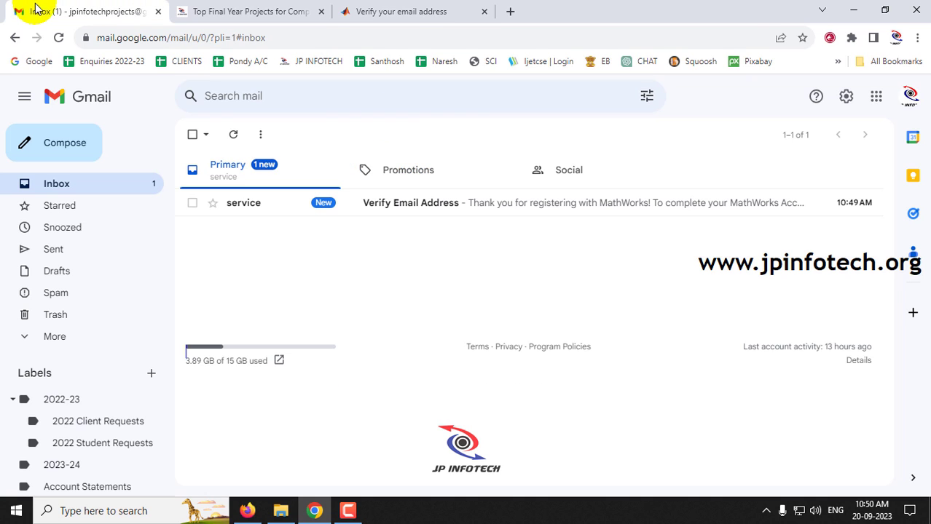
click(396, 215)
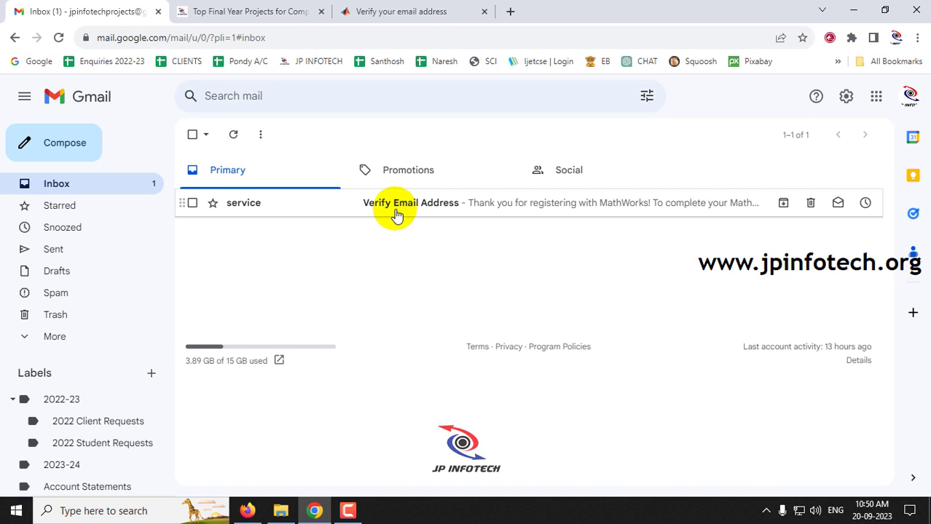
drag(347, 351, 390, 355)
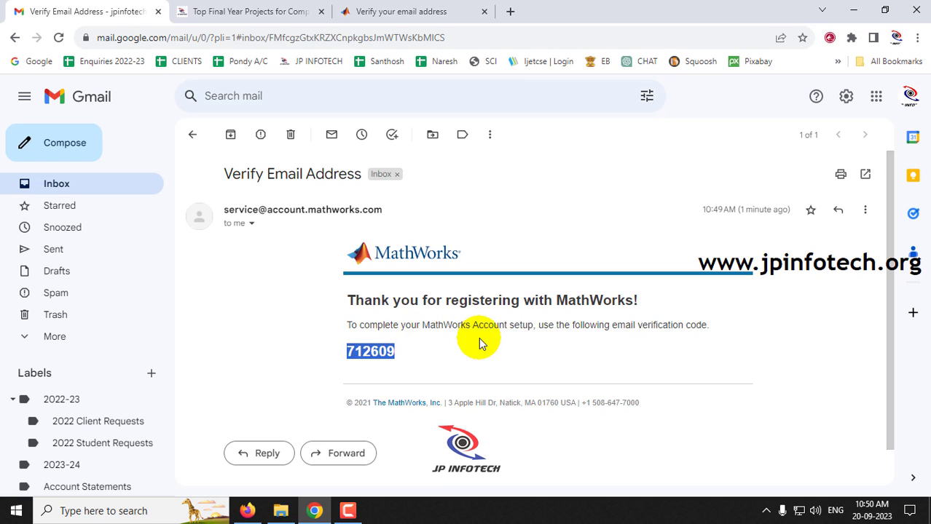
click(376, 8)
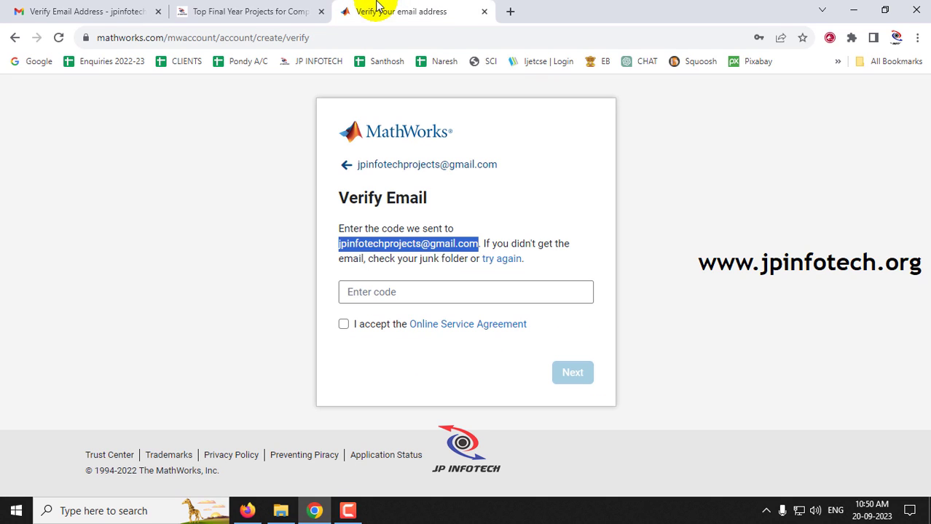
- Paste the verification code, accept the Online Service Agreement, and submit
click(399, 293)
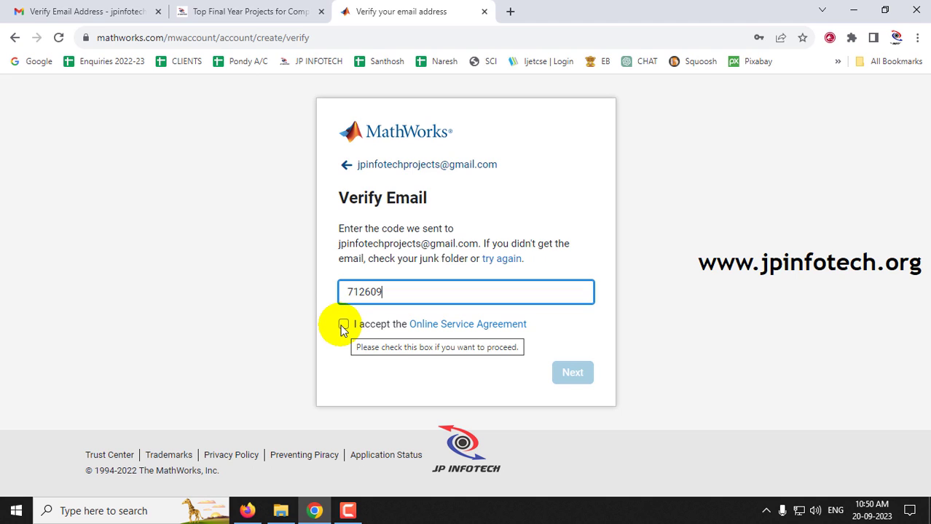
click(344, 326)
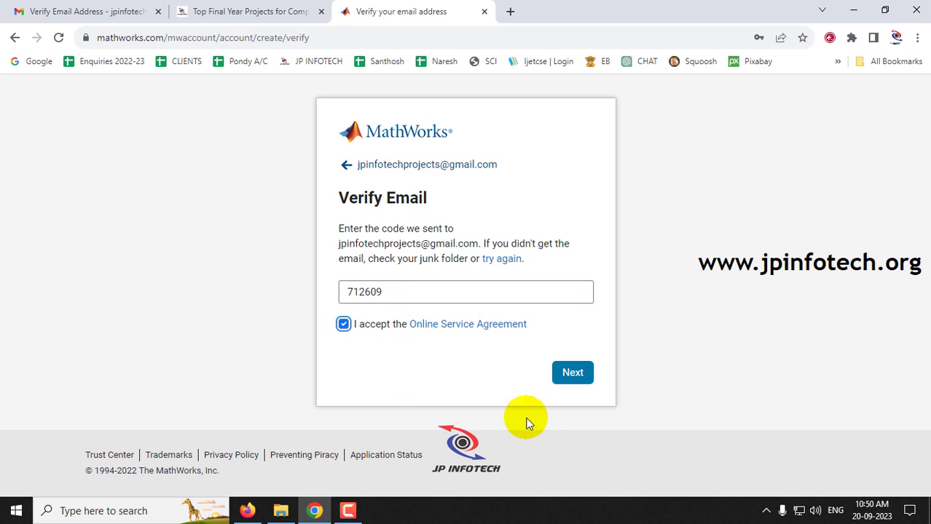
click(571, 372)
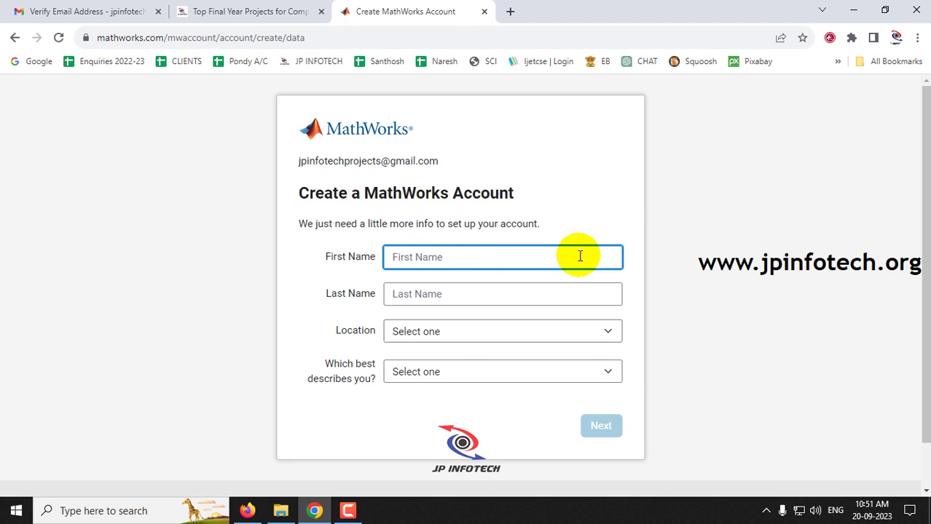
- Enter the first and last name and choose India as the location
text(JAYAPRAKASH)
key(Tab)
text(JP)
key(Tab)
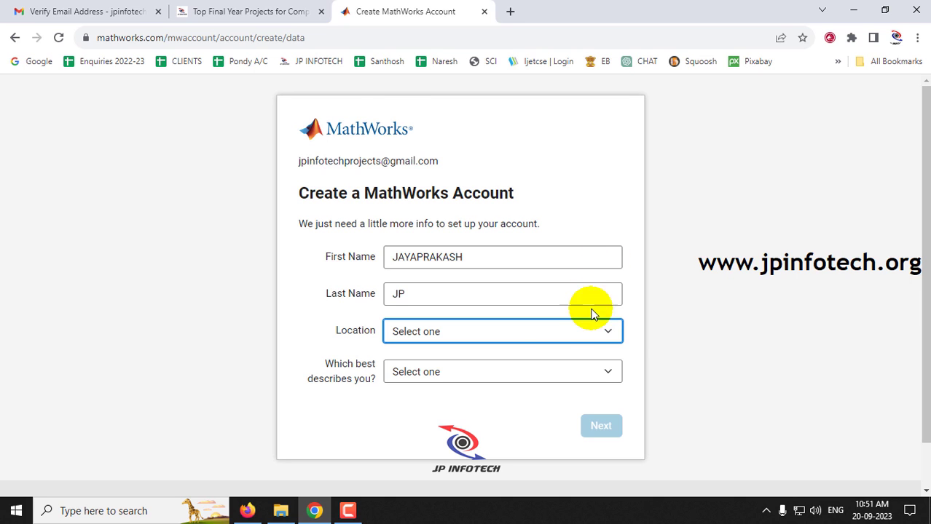
click(549, 335)
scroll(530, 288, down, 10)
scroll(452, 281, down, 15)
scroll(451, 284, down, 10)
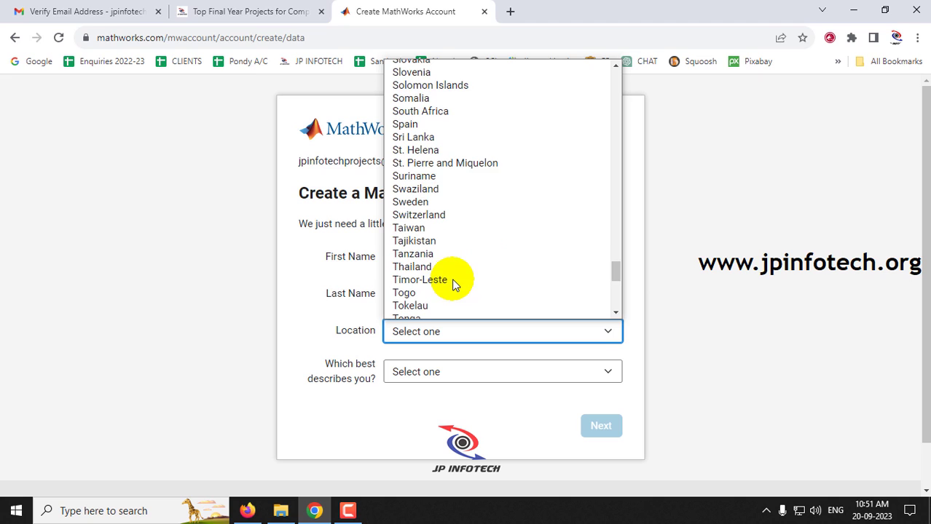
drag(616, 265, 610, 166)
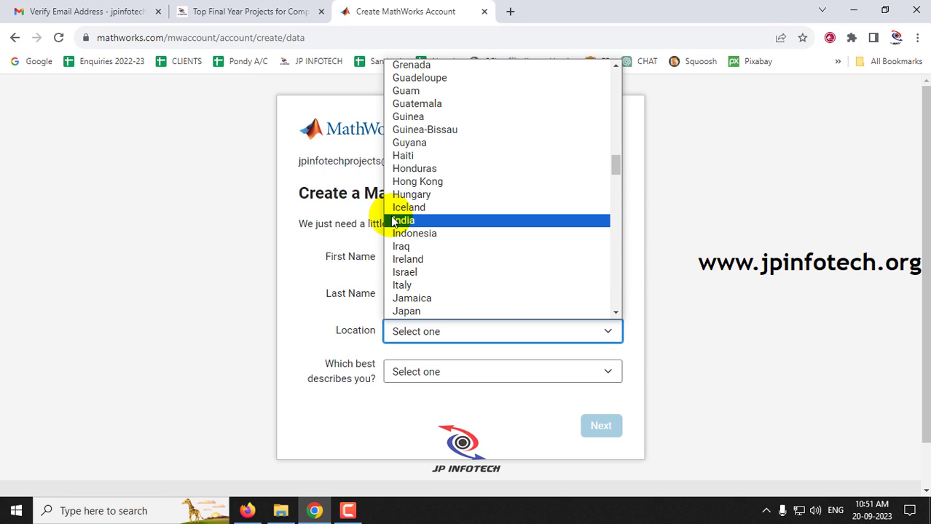
- Choose Student, Computer Science and Postdoctoral, answer Yes to at least 13, and submit
click(408, 375)
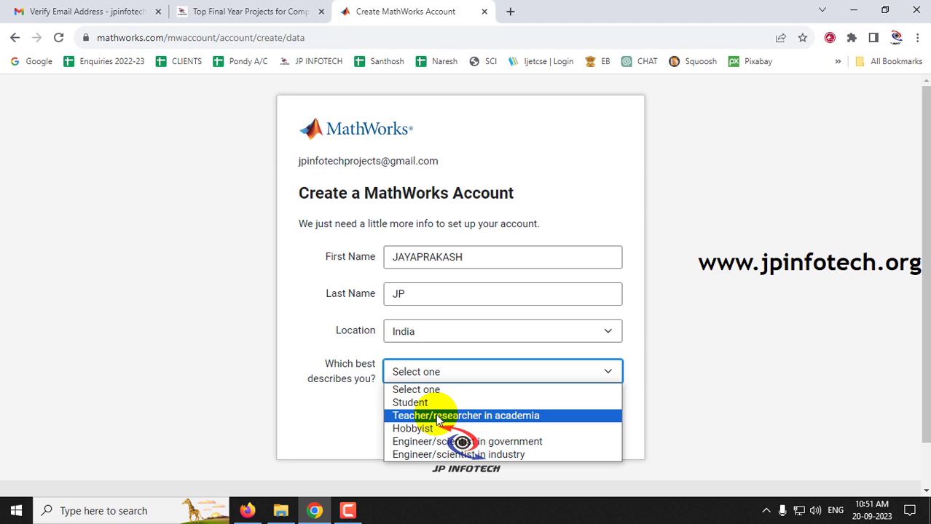
click(408, 403)
scroll(716, 376, down, 2)
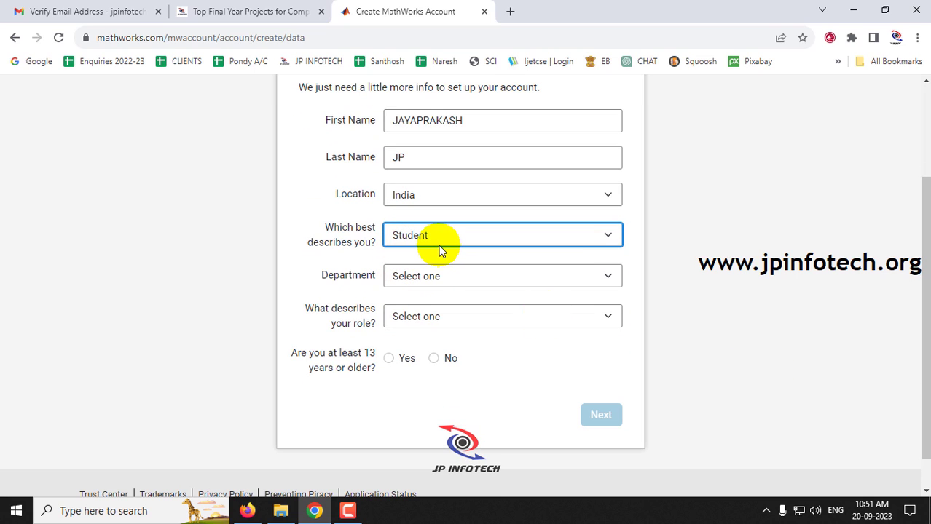
click(439, 284)
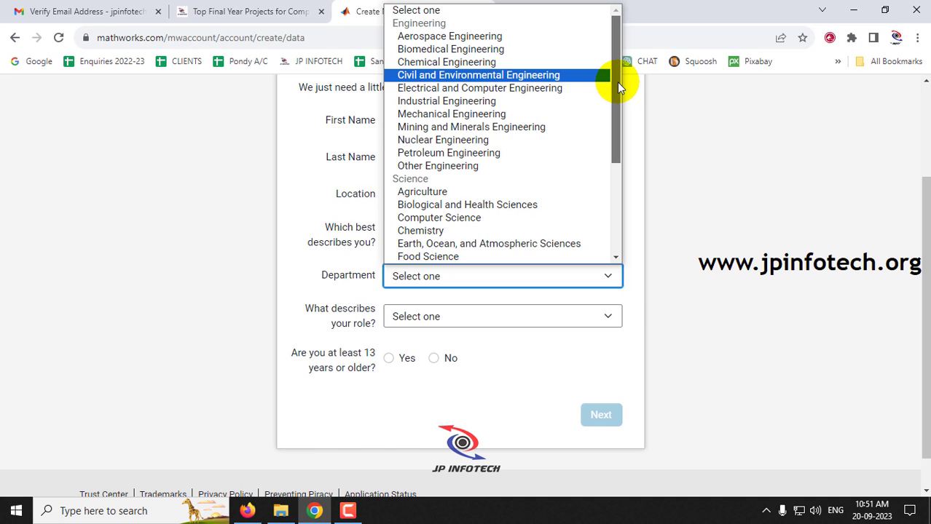
scroll(617, 87, down, 1)
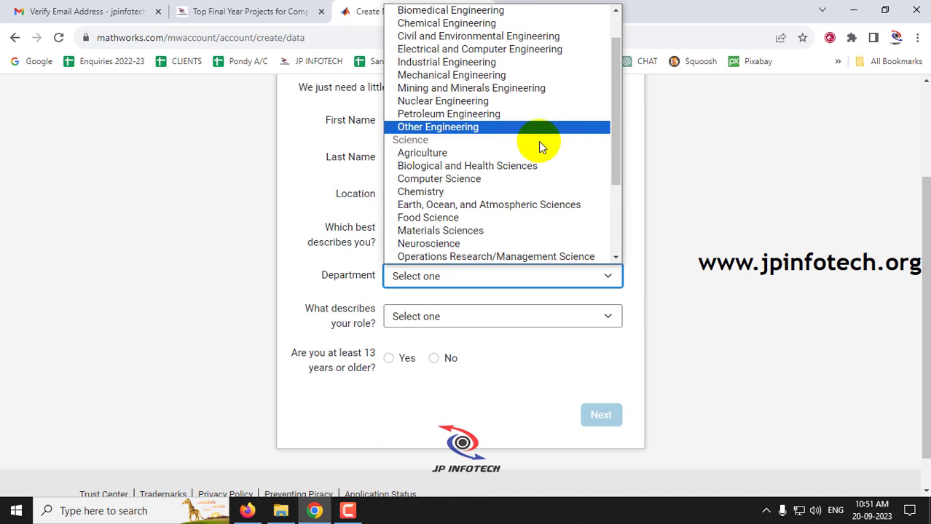
click(486, 179)
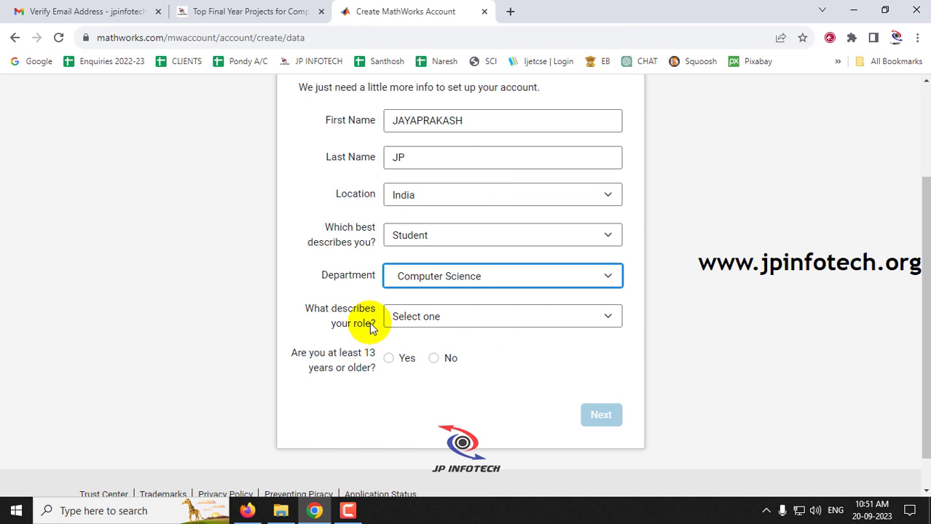
click(445, 319)
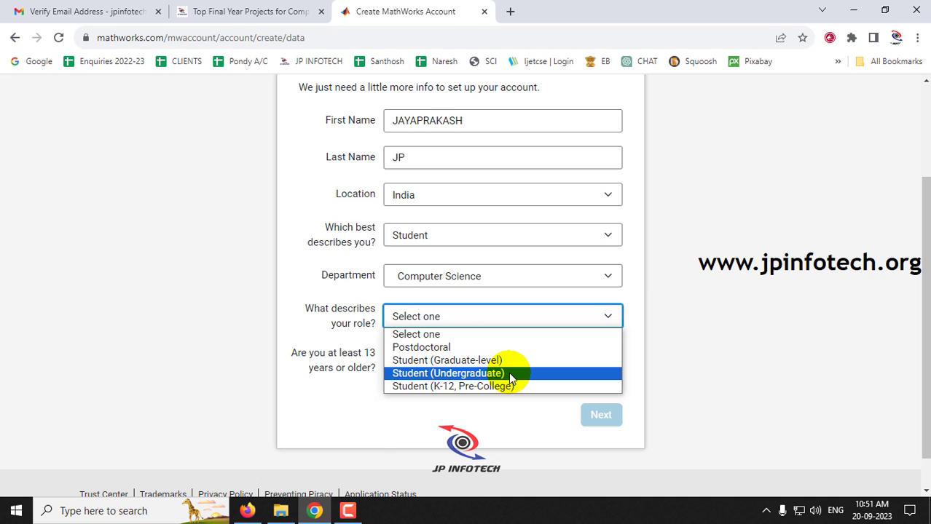
click(479, 348)
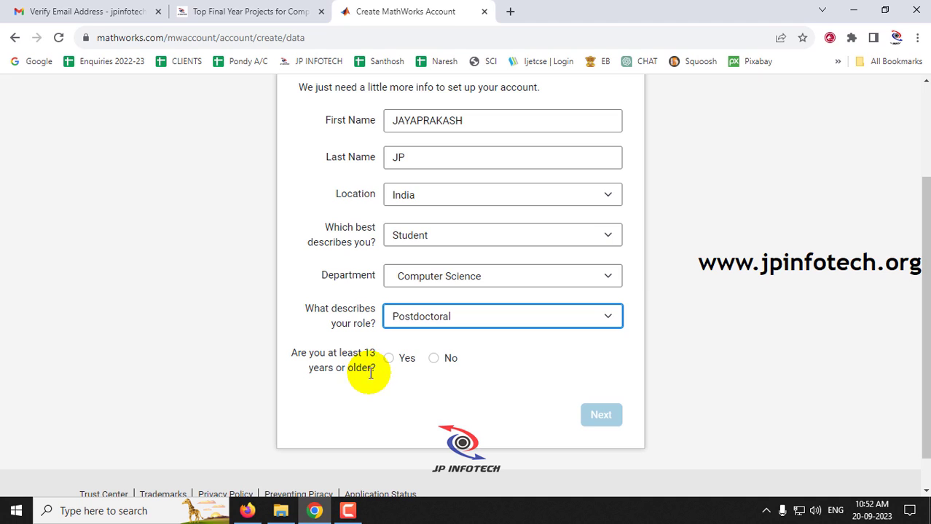
click(390, 363)
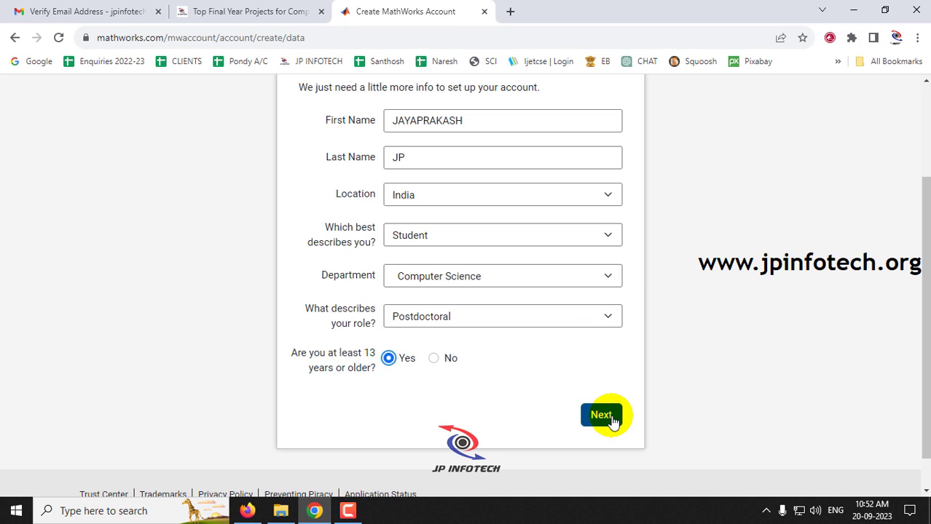
click(613, 414)
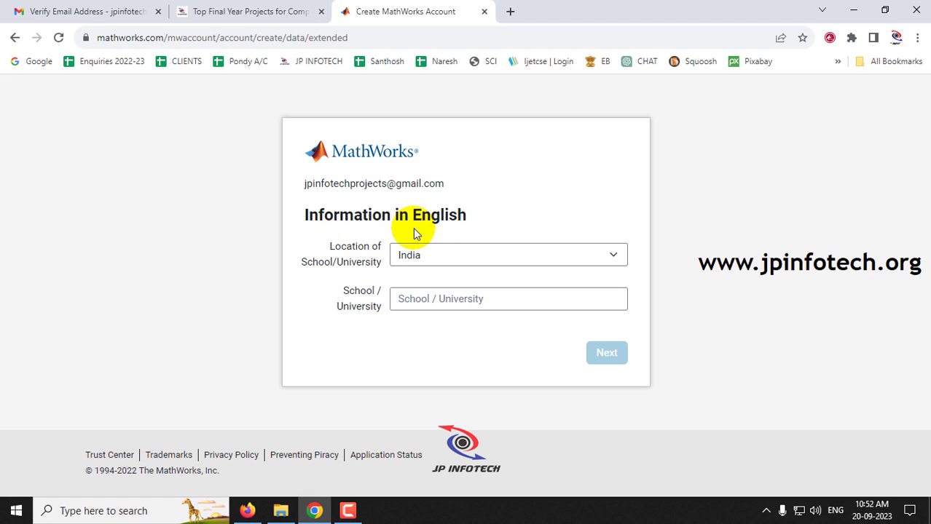
- Keep India as school location, enter Pondicherry University as the school, and submit
click(449, 256)
click(449, 256)
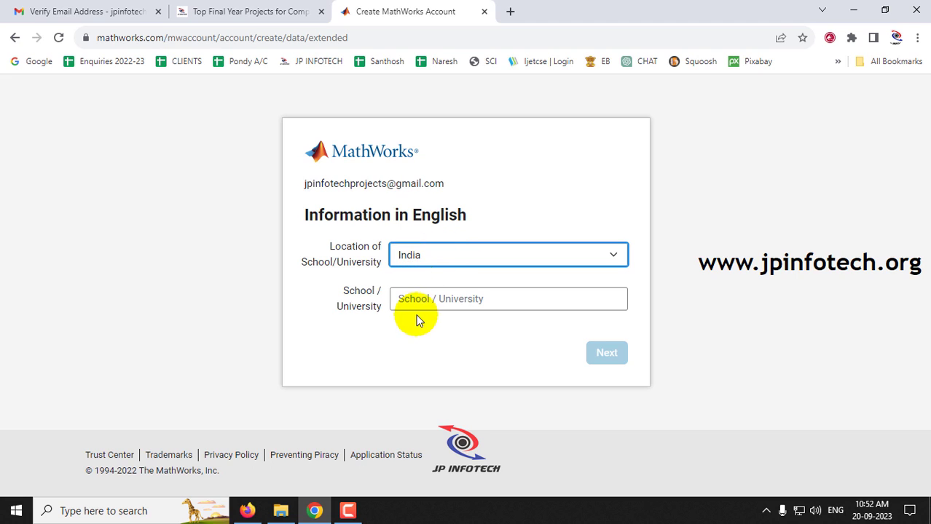
click(460, 297)
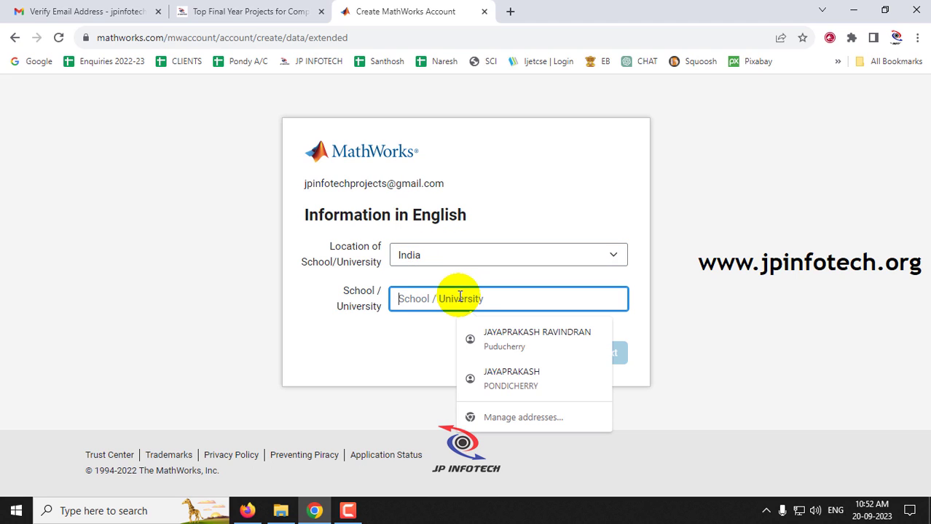
text(pON)
key(BackSpace)
key(BackSpace)
text(Pondicherry University)
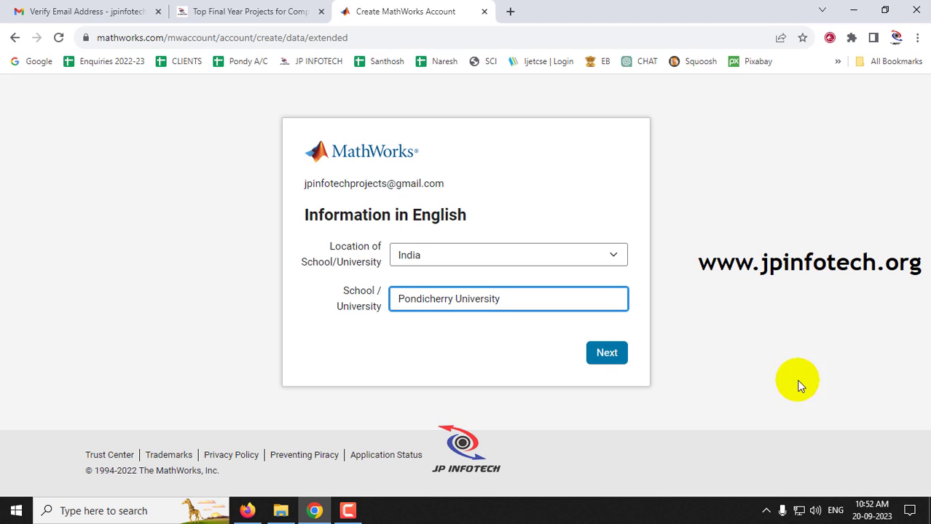
click(603, 351)
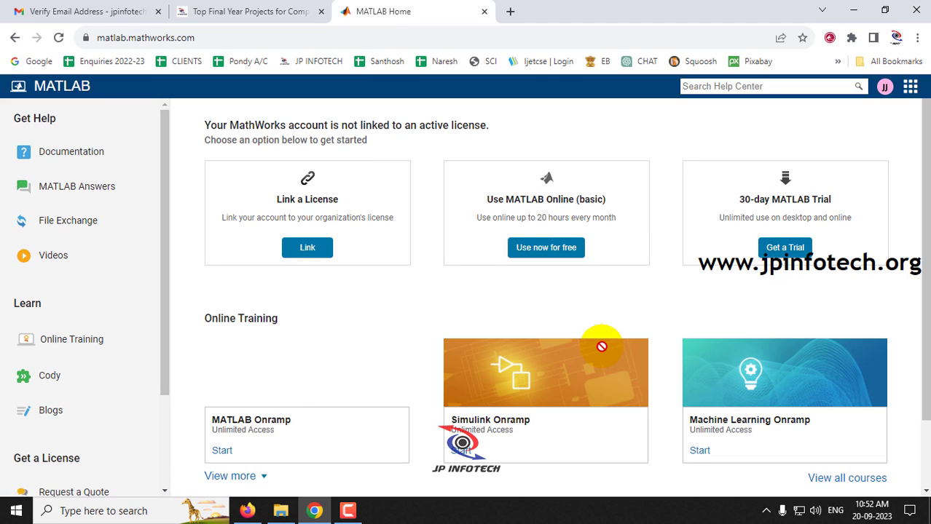
drag(602, 352, 601, 346)
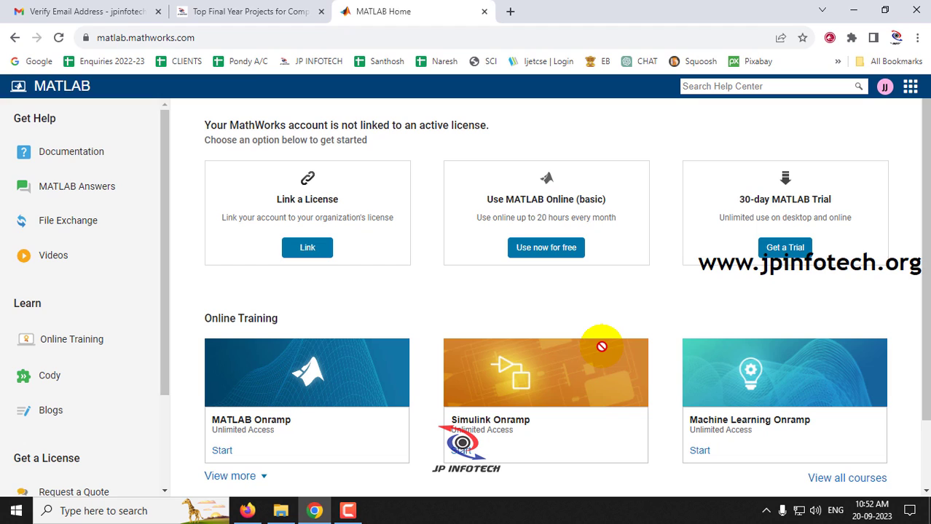
drag(601, 346, 386, 289)
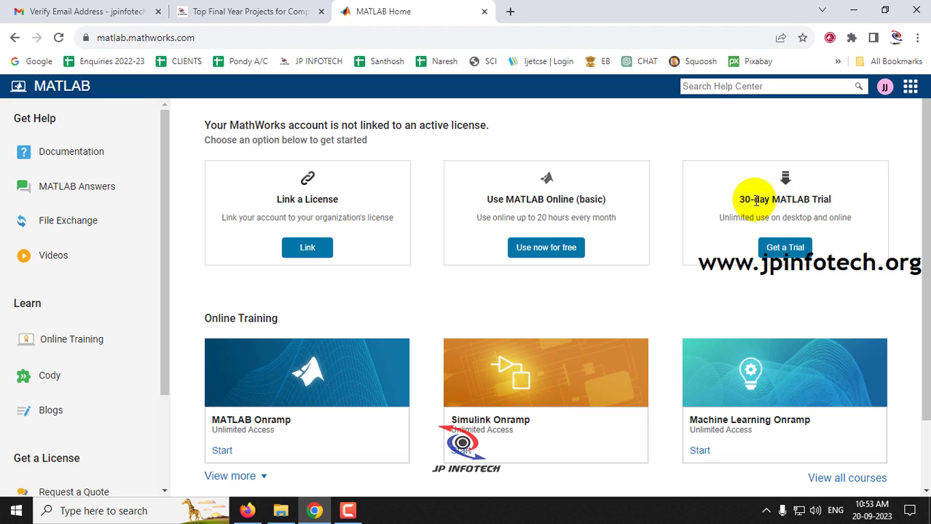
drag(739, 199, 844, 211)
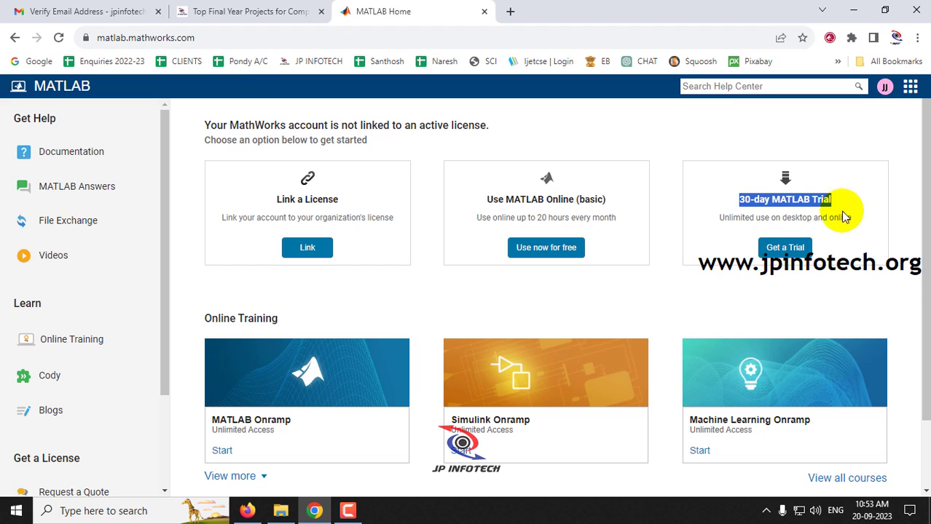
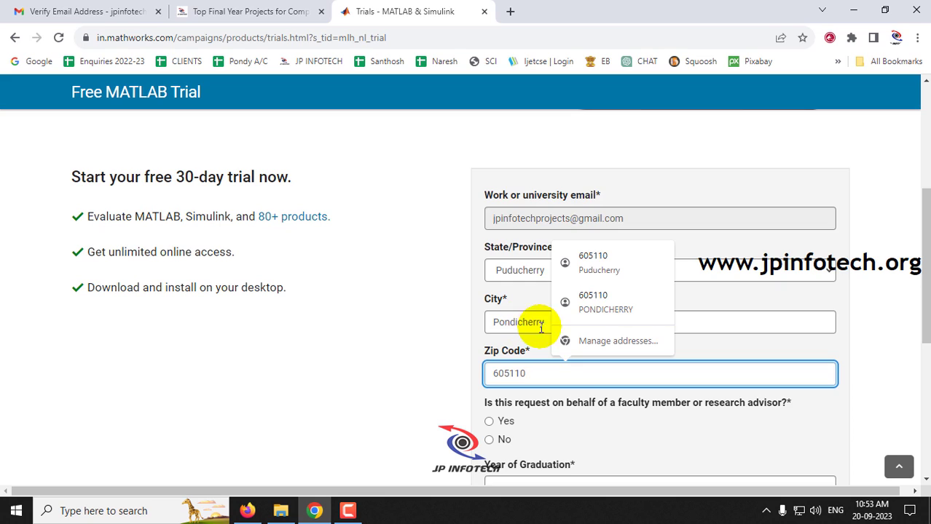
- Answer No to the faculty question, set graduation year 2023 and trial use Image Processing and Computer Vision
scroll(539, 324, down, 2)
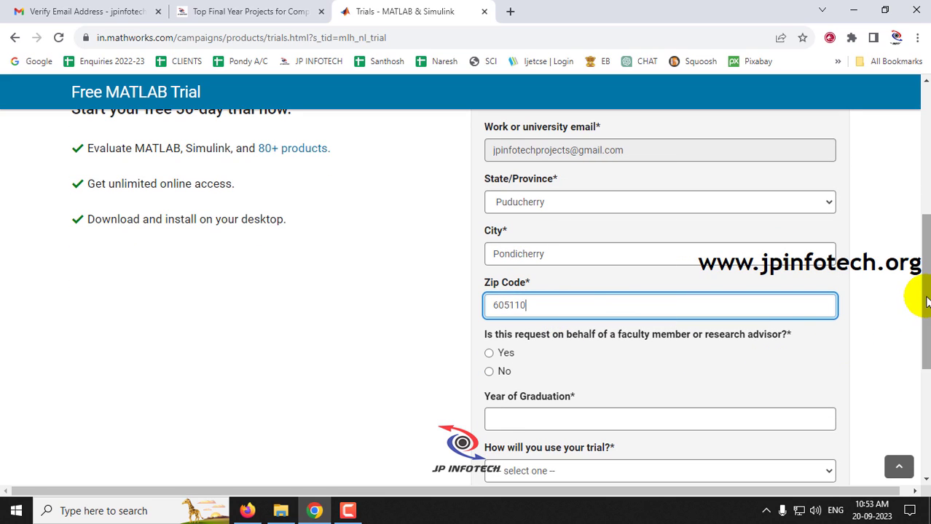
drag(922, 297, 916, 326)
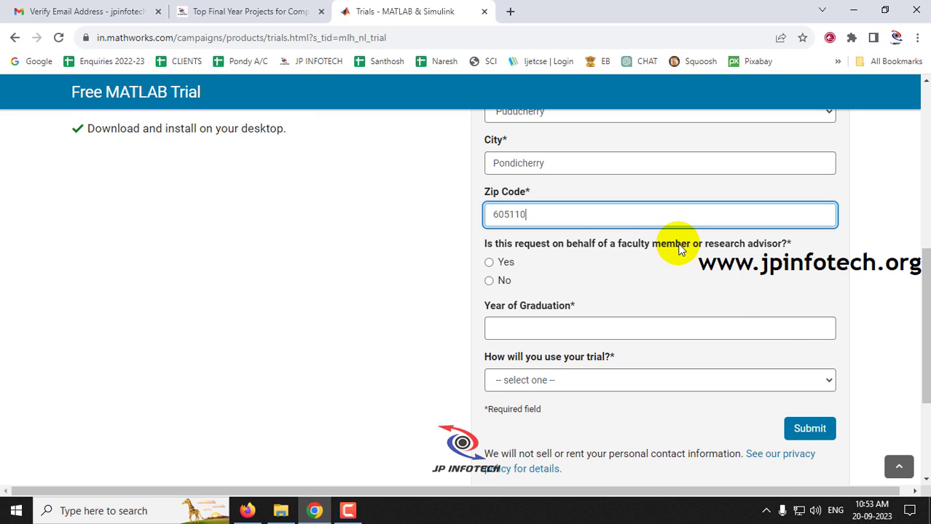
click(488, 281)
key(Tab)
scroll(722, 275, down, 2)
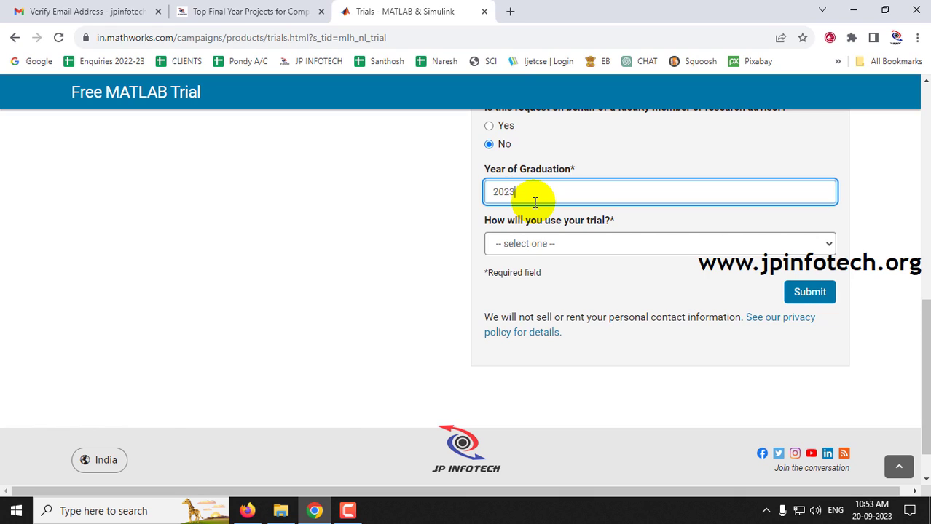
click(552, 248)
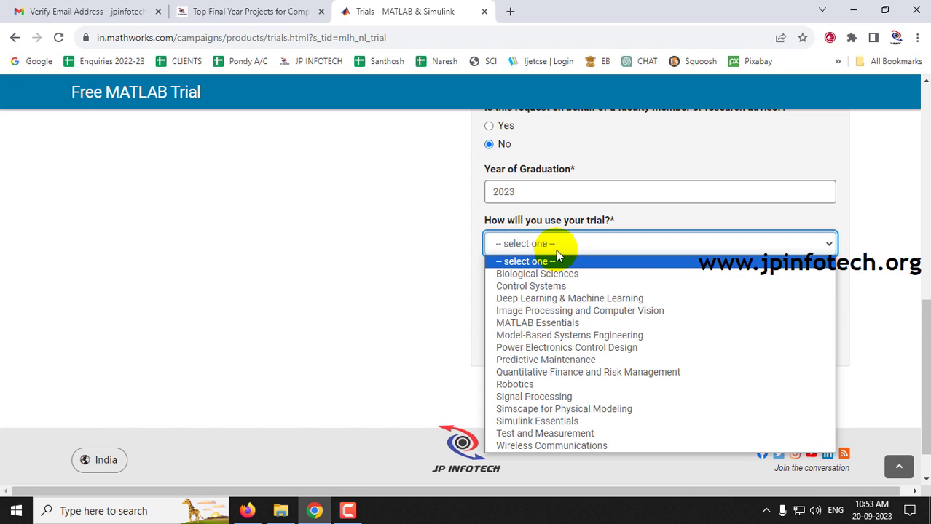
click(572, 311)
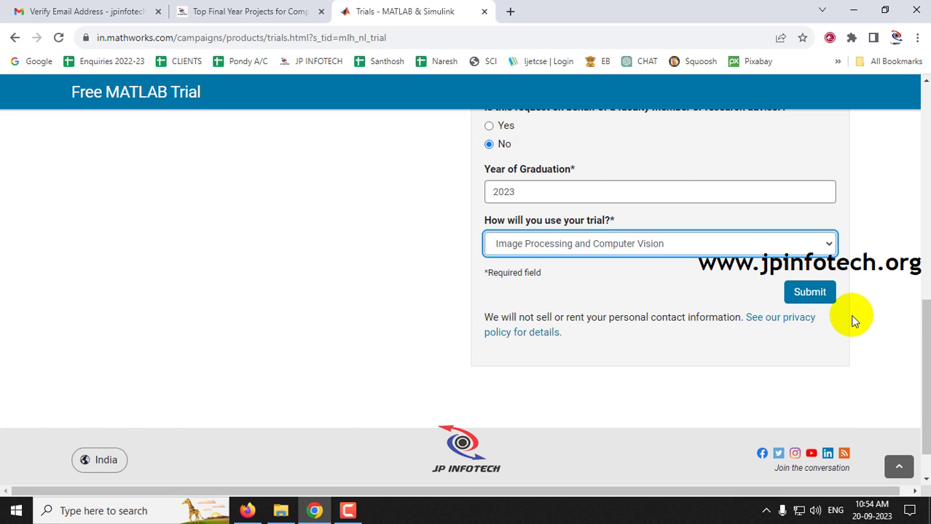
- Submit the trial request and open the MATLAB R2023b Downloads page in a new tab
click(809, 293)
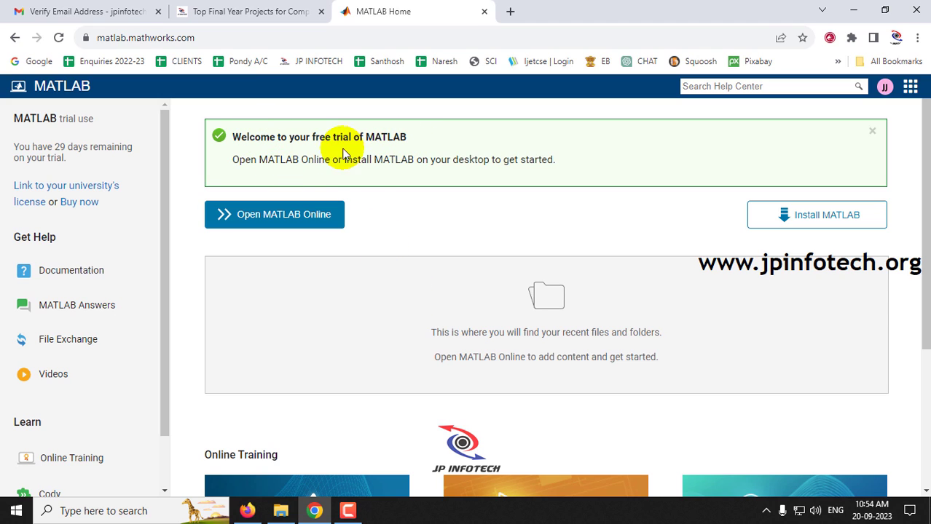
click(819, 226)
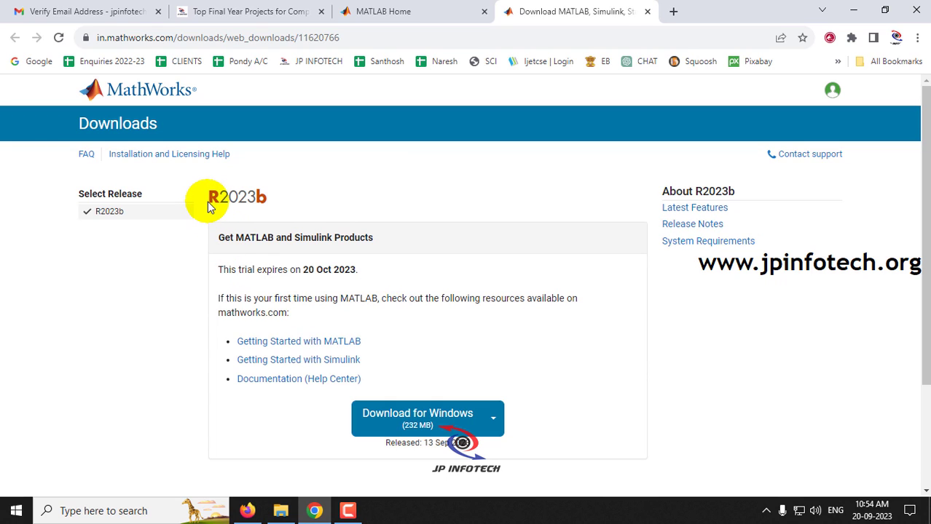
- Check the R2023b release name and the trial expiry date of 20 Oct 2023
drag(209, 204, 277, 210)
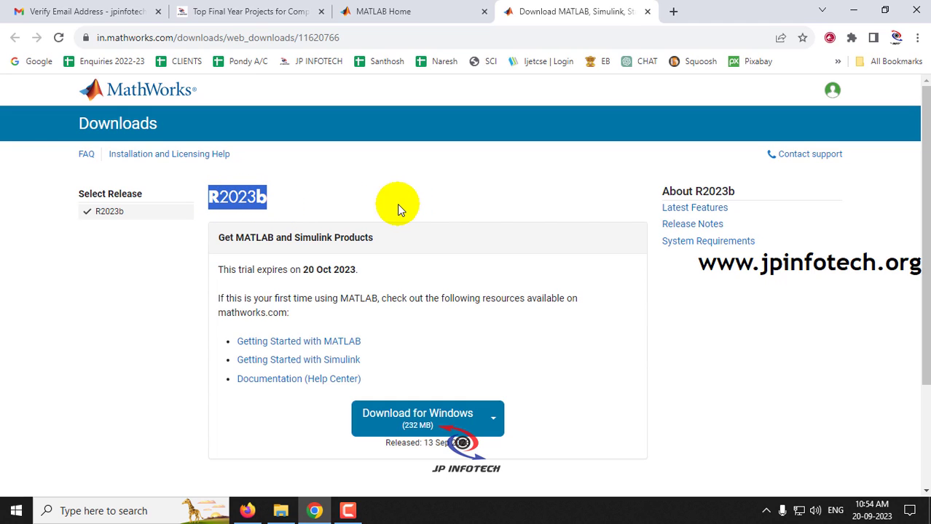
scroll(397, 205, down, 1)
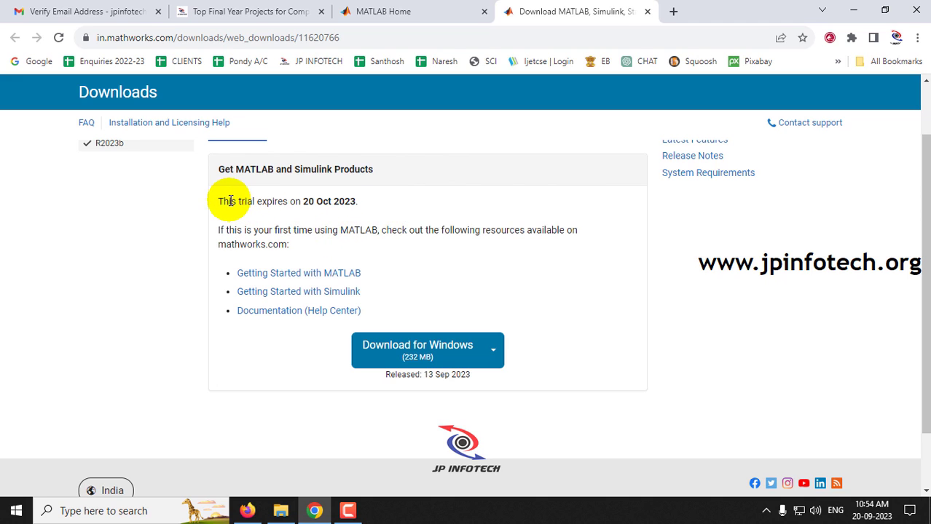
click(866, 519)
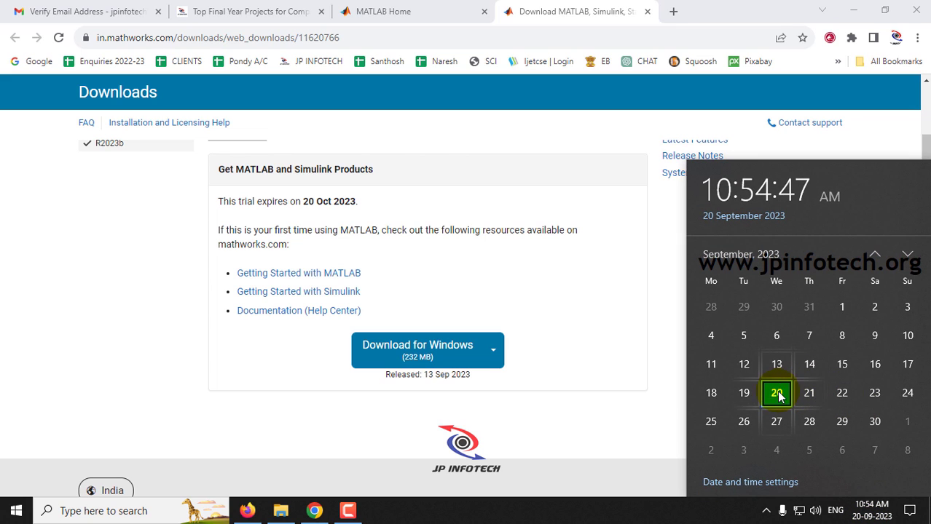
click(298, 202)
drag(301, 201, 362, 203)
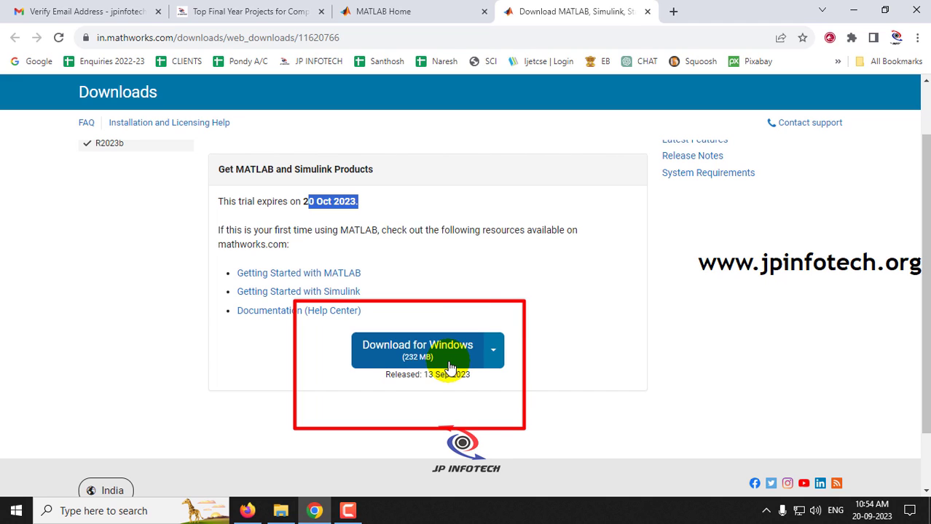
- Review the other platform options, then start the 232 MB Download for Windows
scroll(449, 368, down, 1)
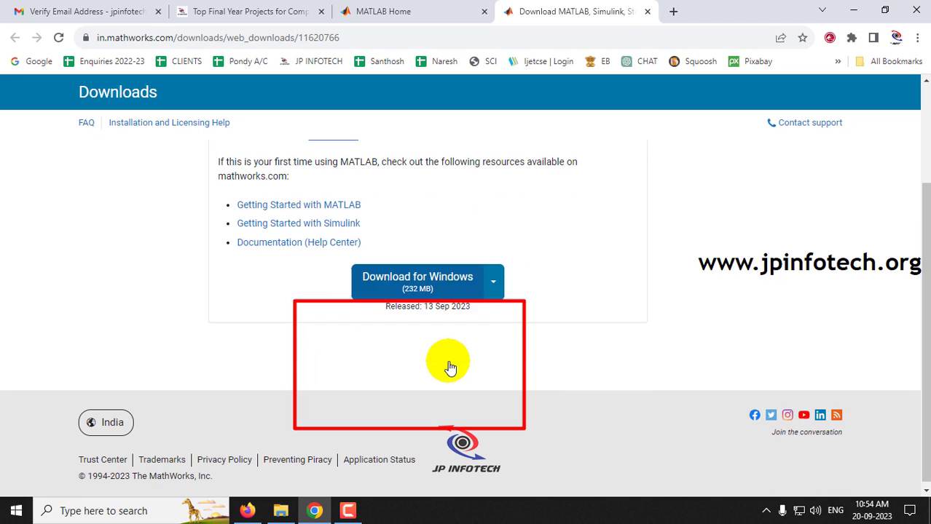
click(492, 283)
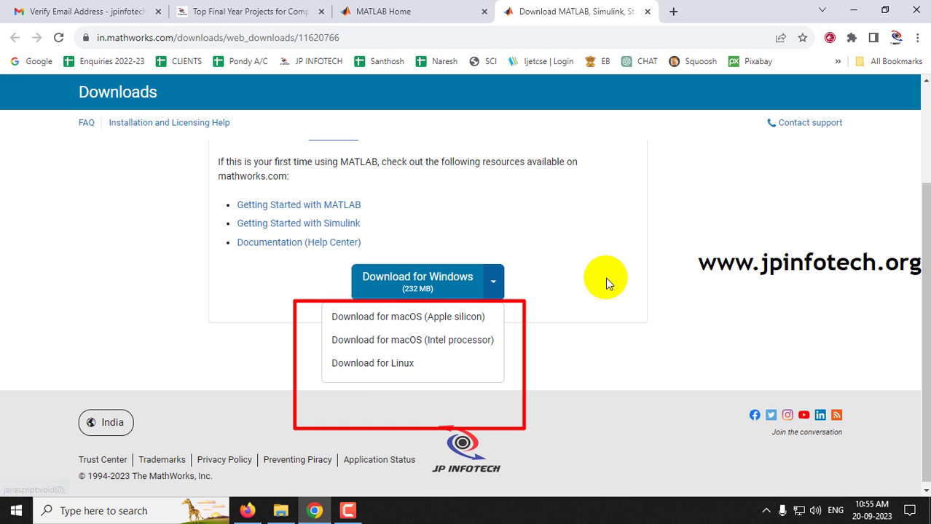
click(759, 318)
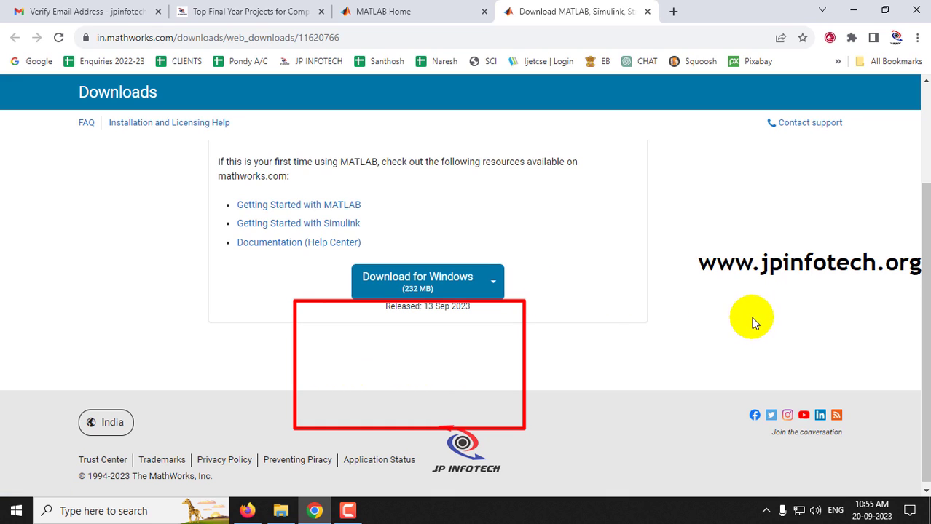
click(421, 284)
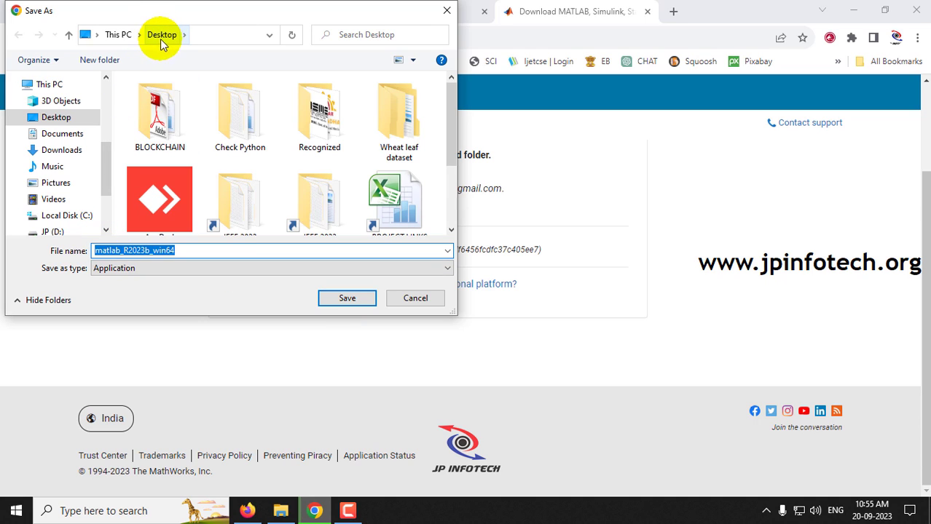
- Save the matlab_R2023b_win64 installer to the Desktop and check its 232 MB download progress
click(349, 299)
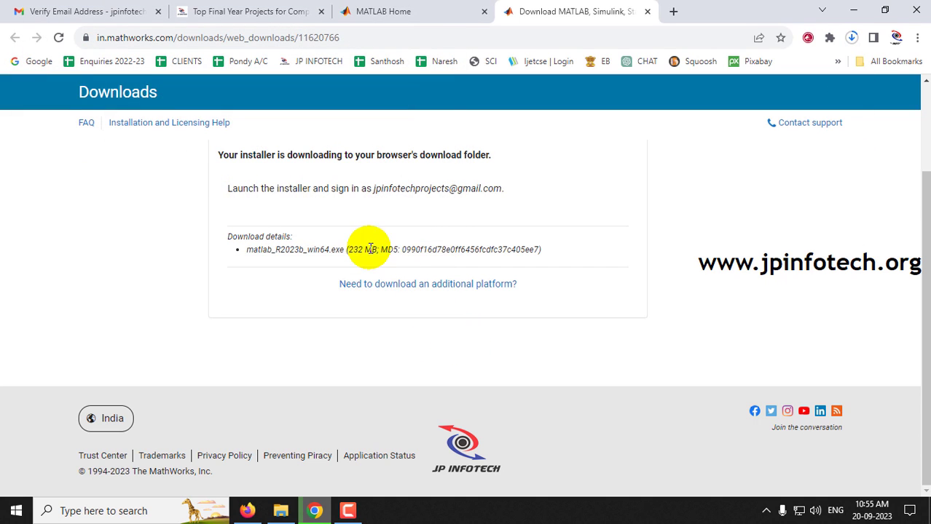
drag(353, 249, 377, 250)
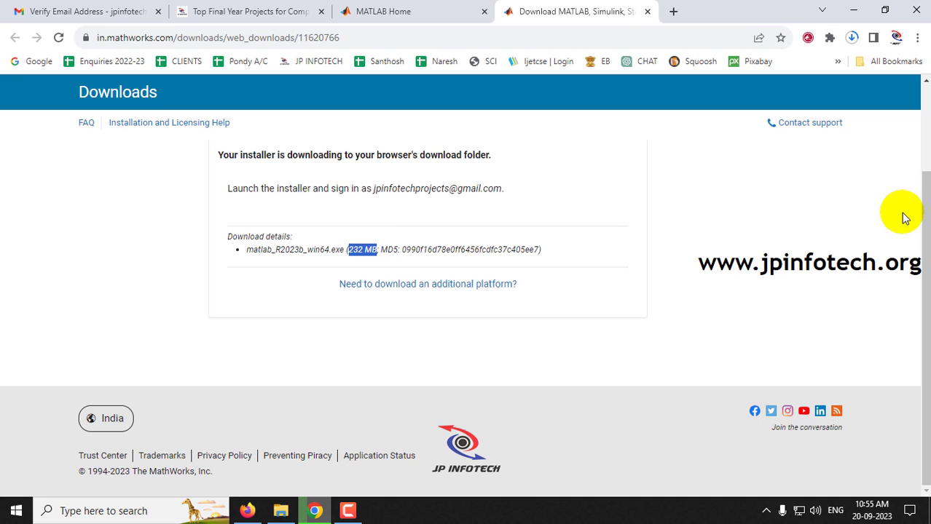
click(851, 37)
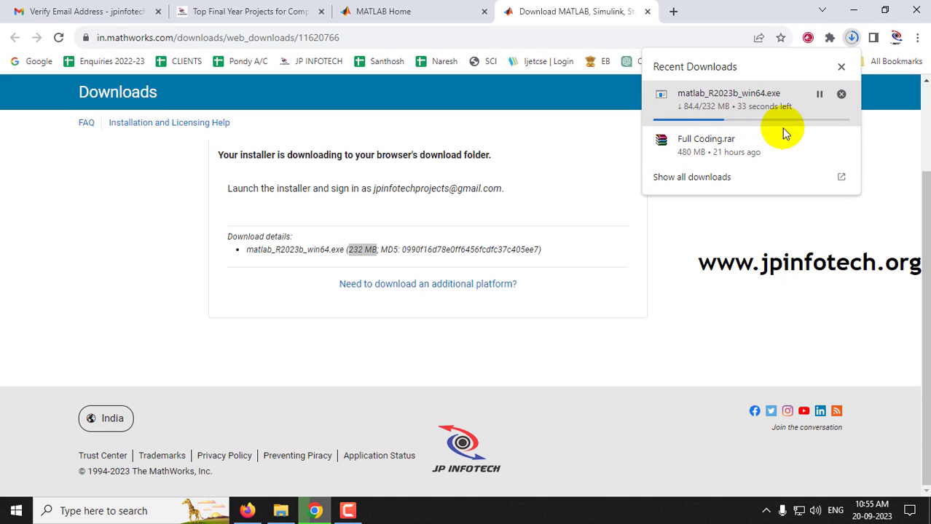
drag(925, 316, 925, 239)
scroll(466, 291, up, 1)
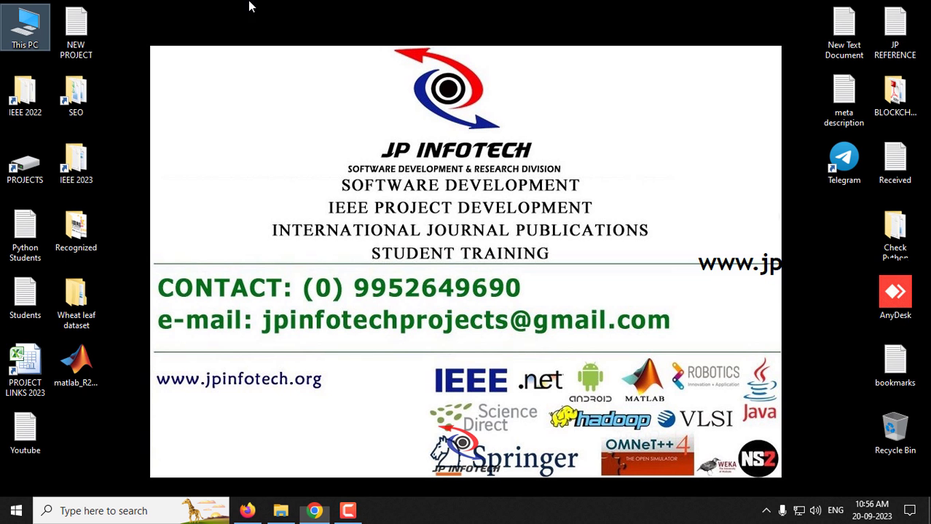
click(77, 389)
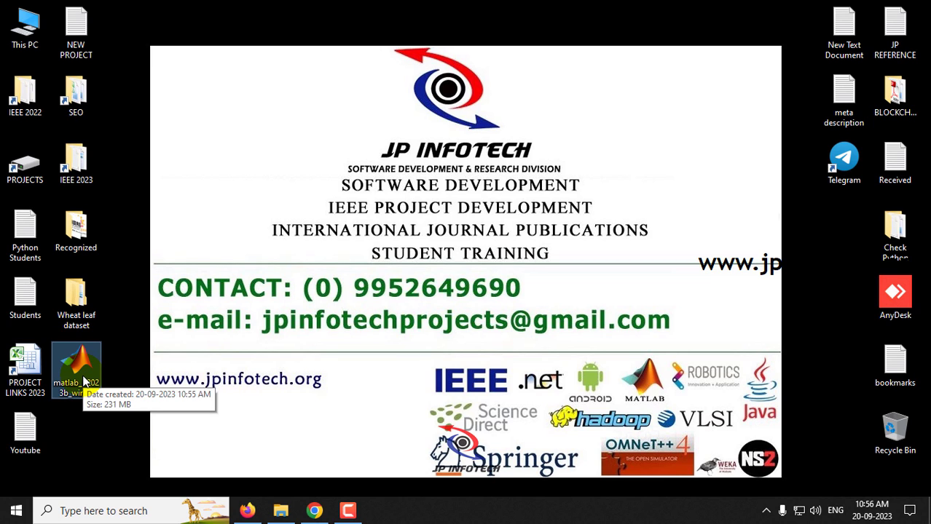
right_click(82, 375)
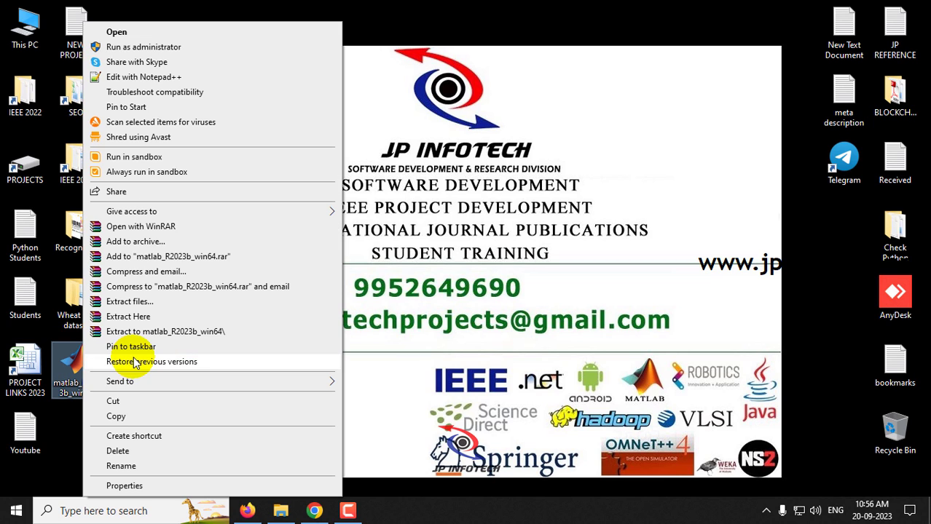
click(124, 486)
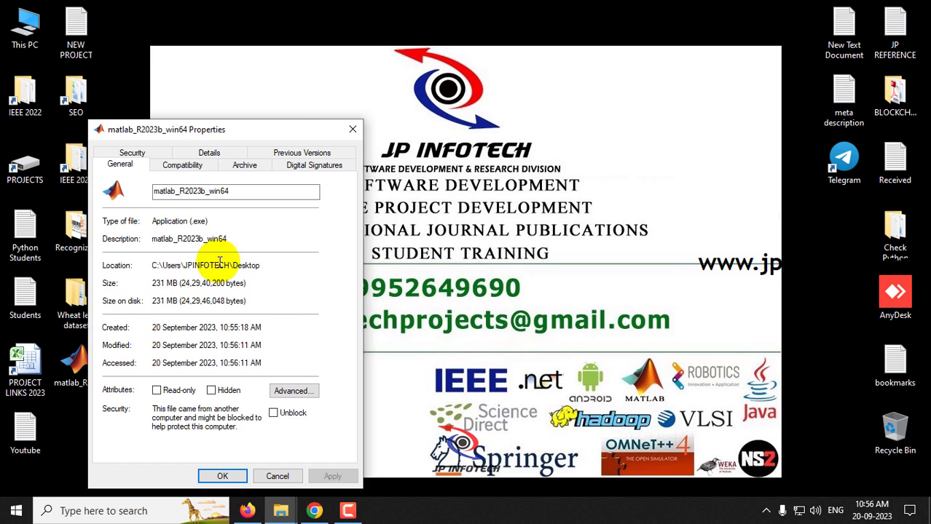
click(352, 129)
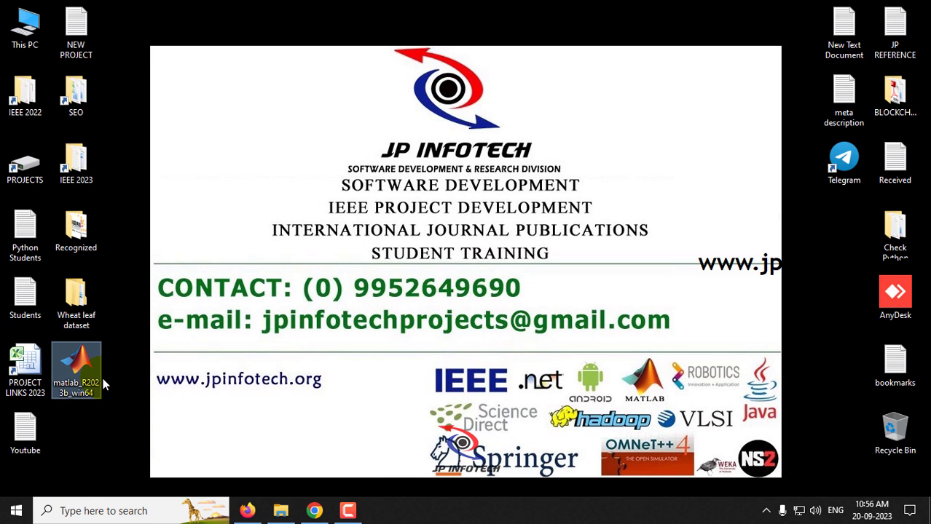
click(202, 384)
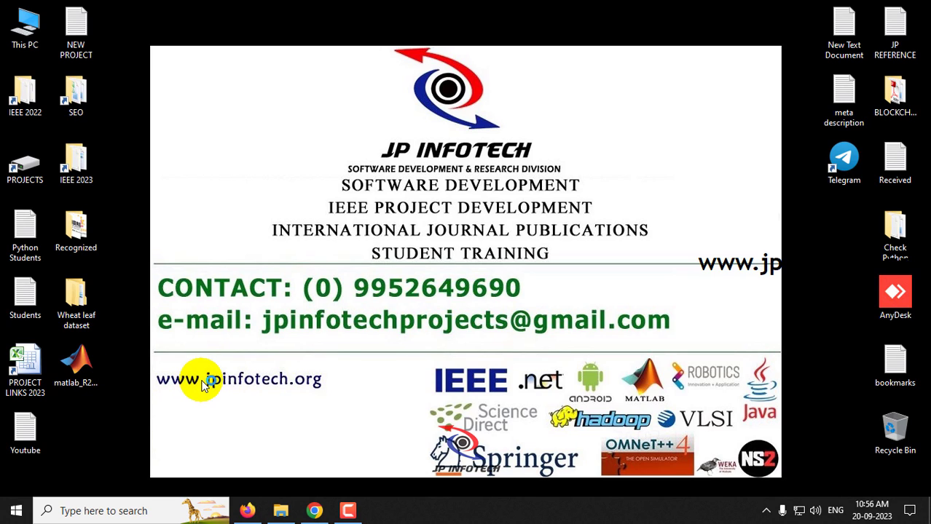
key(m)
- Run the matlab_R2023b_win64 installer so it unpacks to the MathWorks sign-in screen
key(Return)
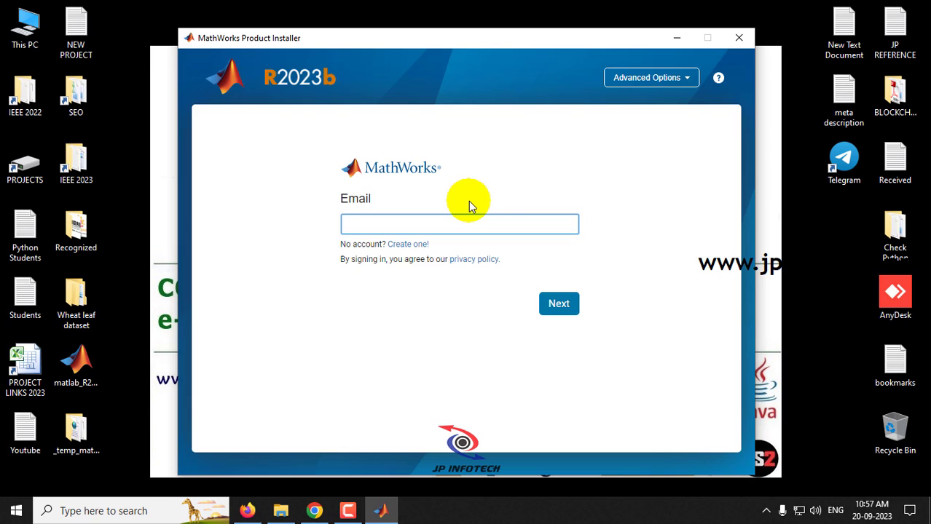
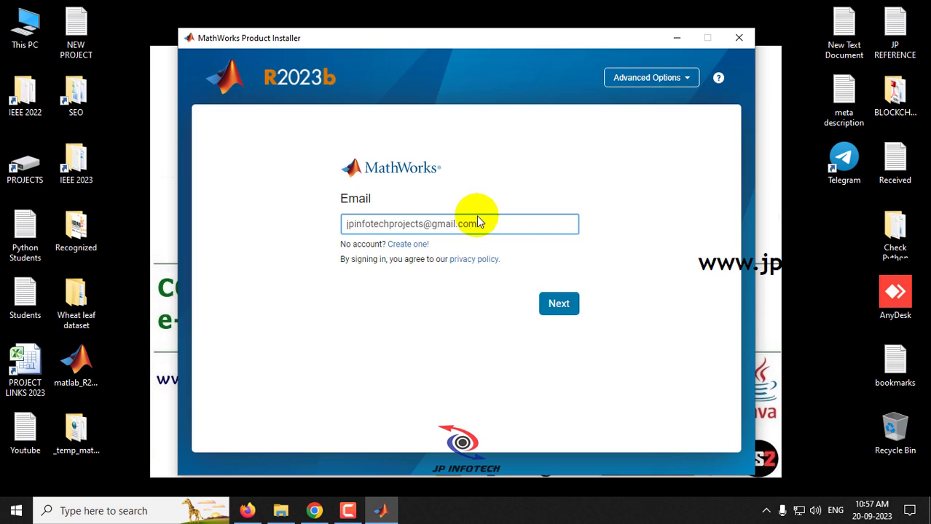
- Sign in to the installer with the MathWorks account email and password
click(559, 304)
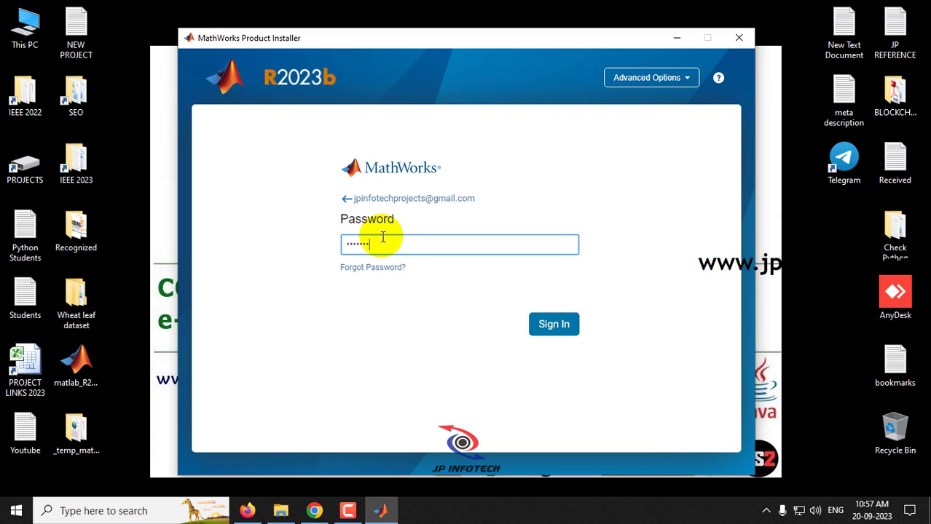
click(557, 325)
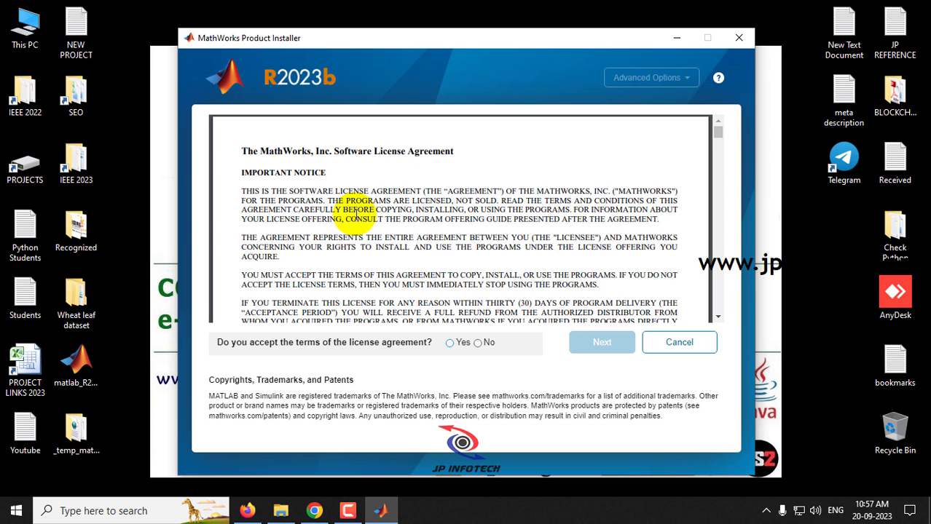
- Accept the license agreement, choose the R2023b Trial license, and confirm the user details
click(450, 343)
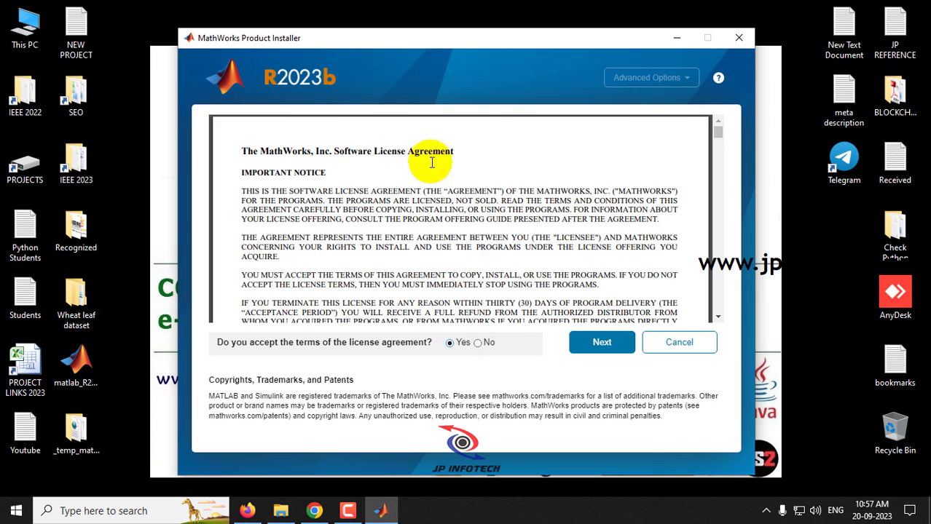
click(604, 344)
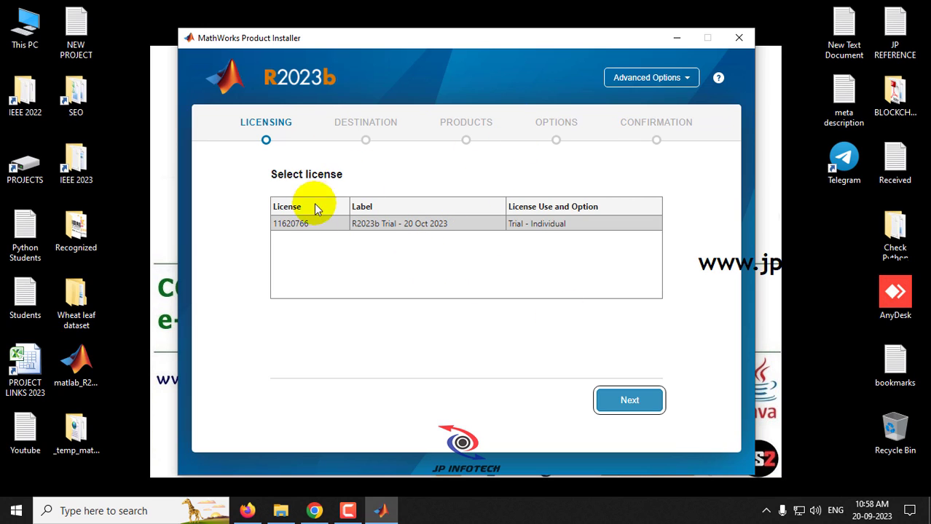
click(511, 225)
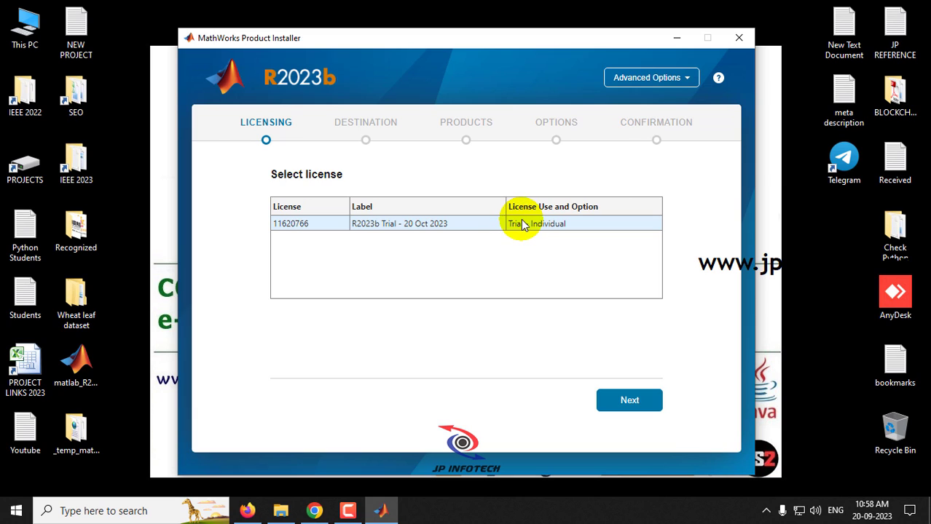
click(631, 398)
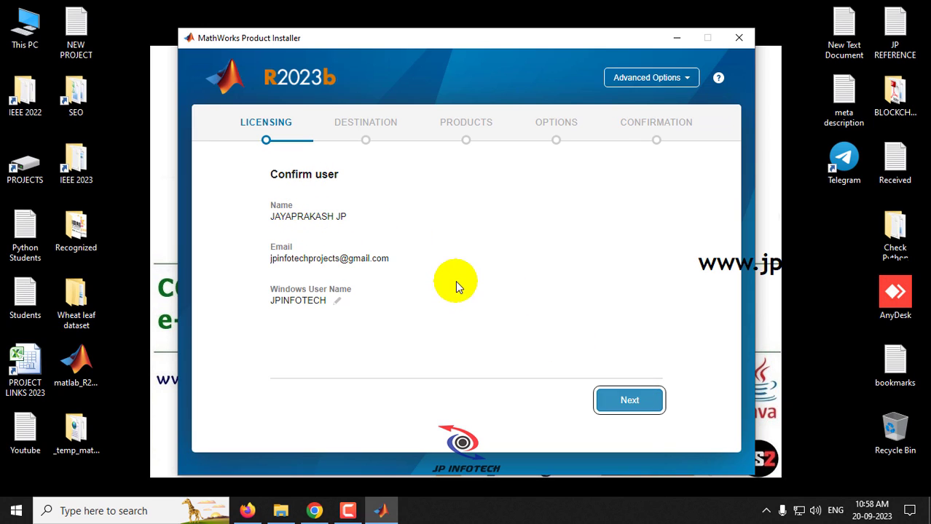
click(630, 402)
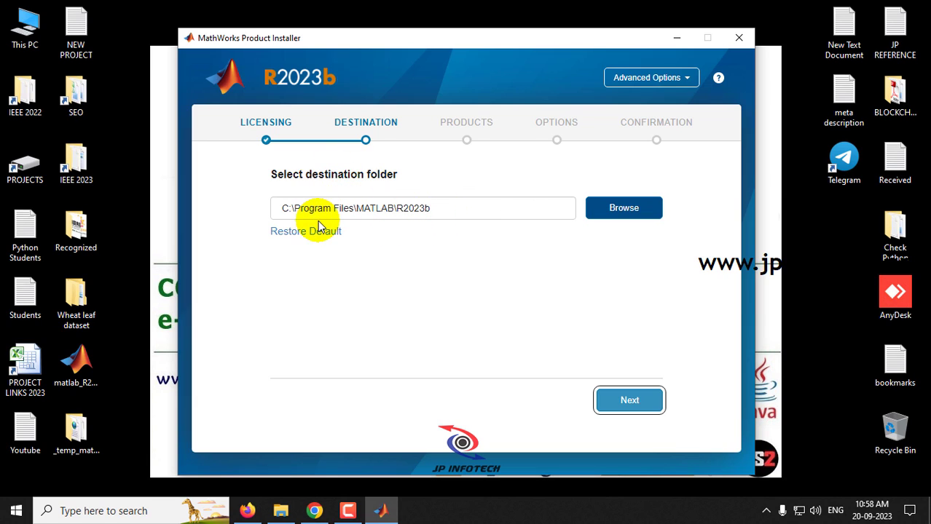
- Keep the default destination C:\Program Files\MATLAB\R2023b without changing folders, and continue
drag(283, 208, 445, 210)
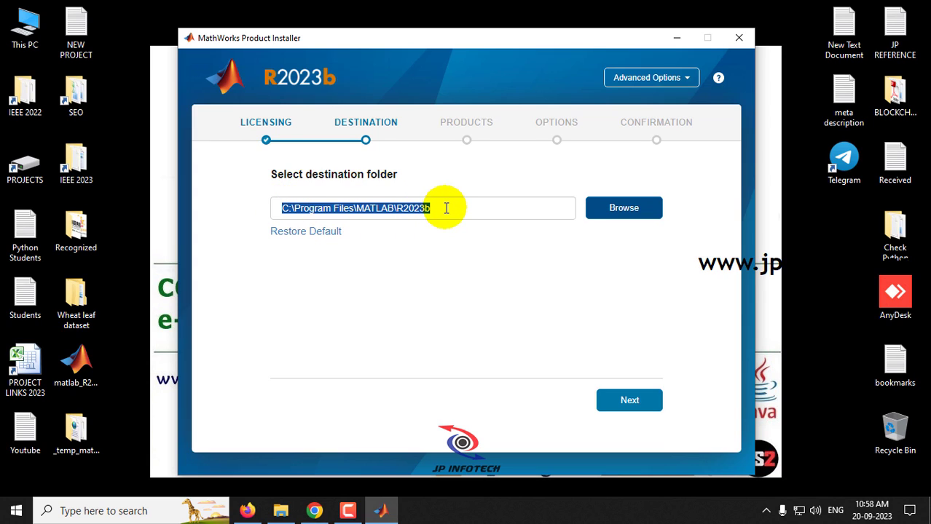
click(446, 209)
click(624, 208)
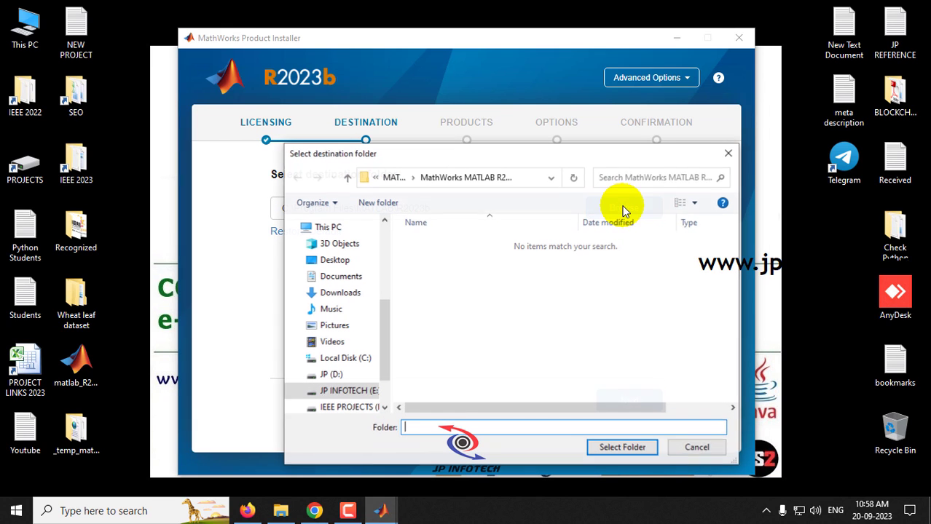
click(728, 153)
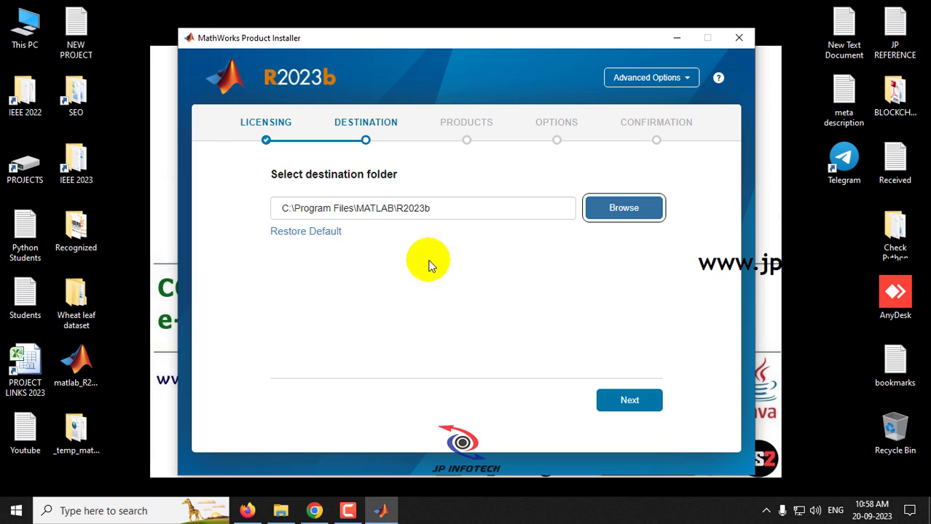
click(639, 402)
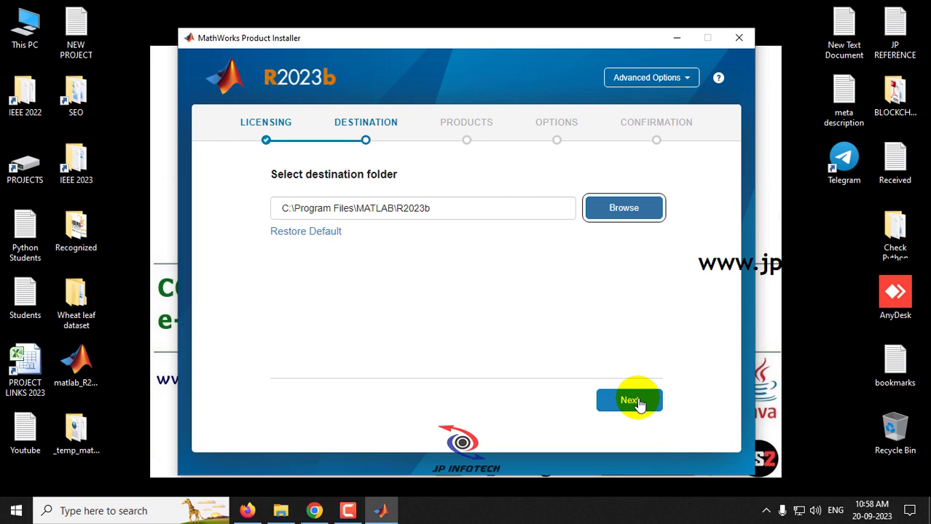
click(638, 403)
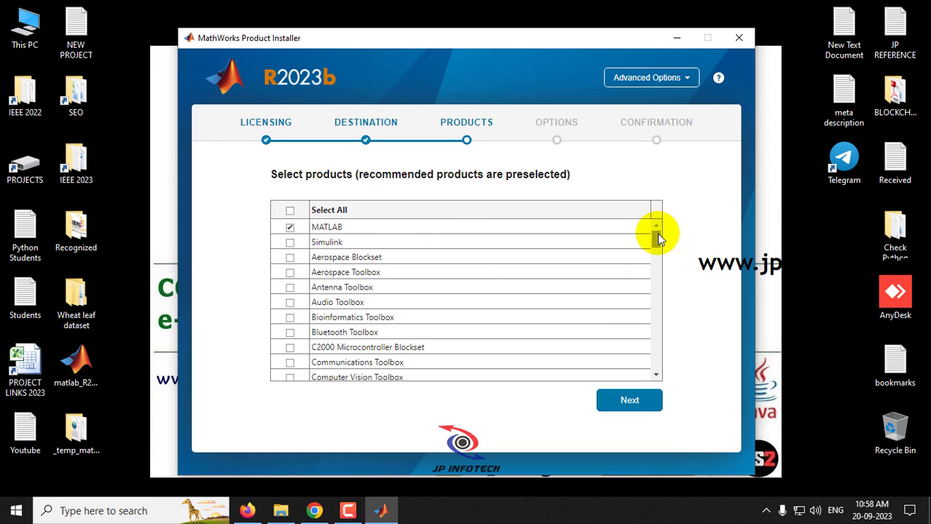
- Leave only MATLAB checked in the product list, with Simulink and other toolboxes unchecked
mouse_move(657, 233)
mouse_down()
mouse_move(653, 376)
mouse_move(655, 227)
mouse_up()
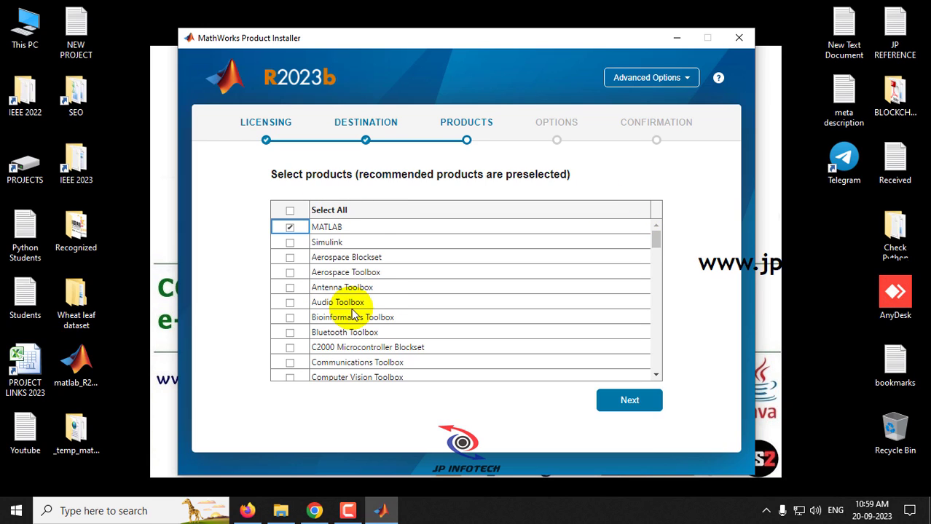
drag(656, 237, 649, 207)
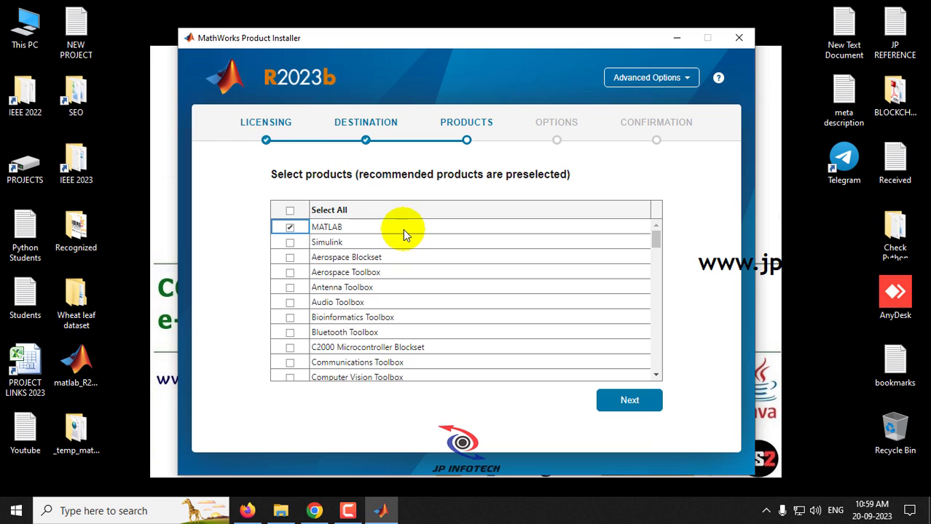
click(633, 404)
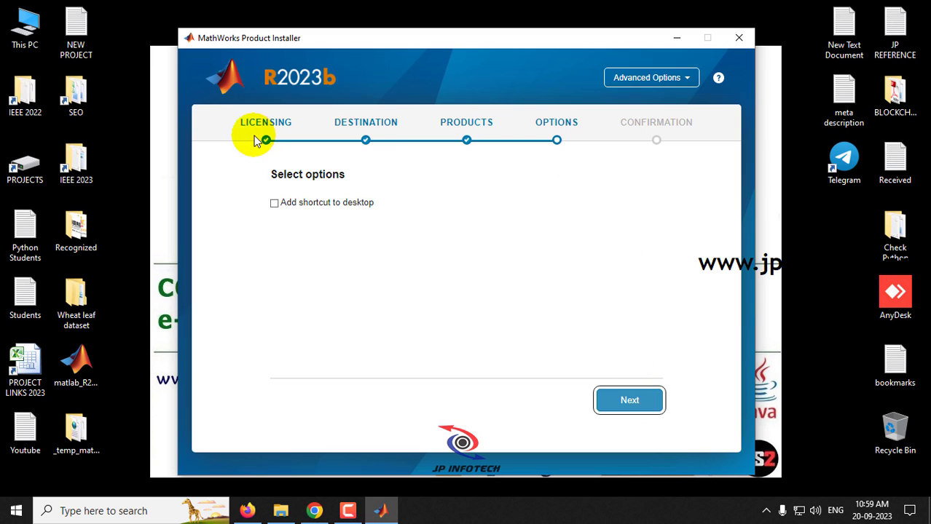
- Enable Add shortcut to desktop and reach the confirmation showing 1 of 86 products, 4.02 GB
click(275, 203)
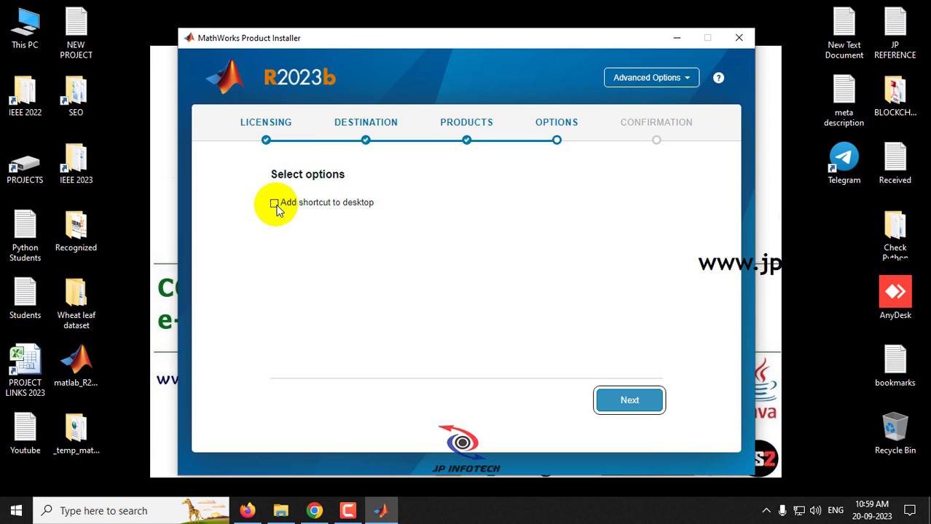
click(639, 403)
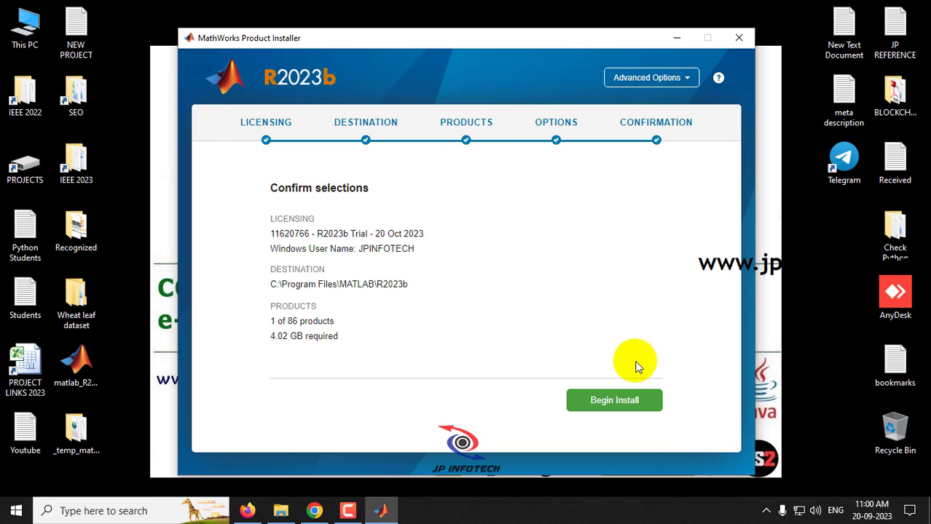
- Begin the MATLAB R2023b installation and let it run to Installation Complete
click(620, 400)
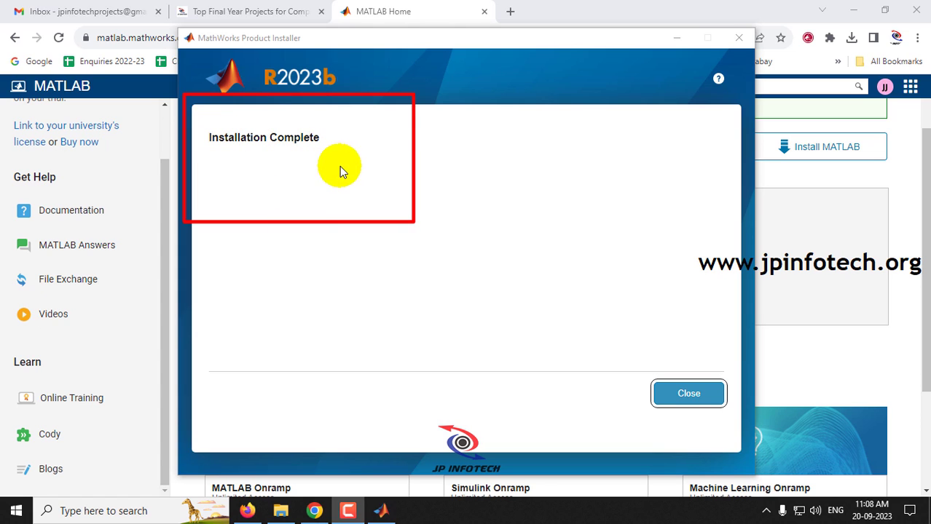
- Close the finished installer, minimize Chrome, and select the MATLAB R2023b desktop shortcut
click(685, 397)
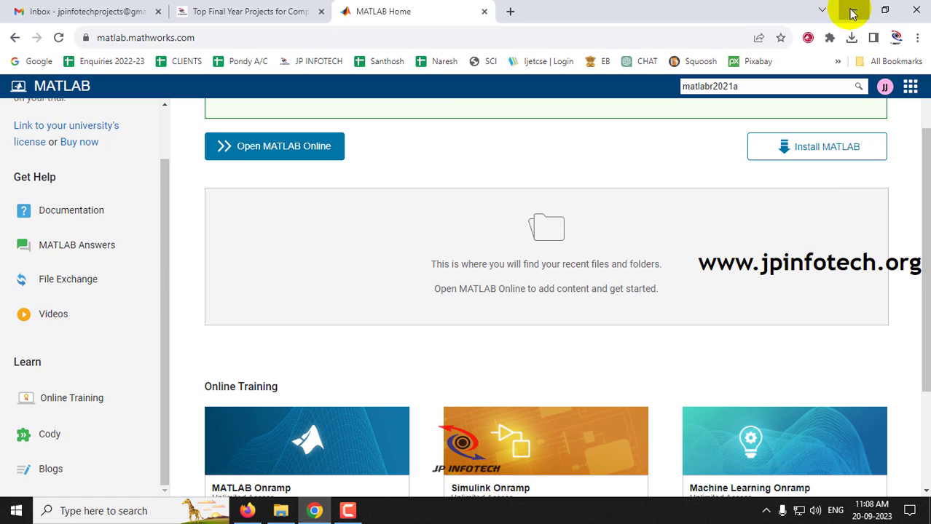
click(852, 11)
click(134, 100)
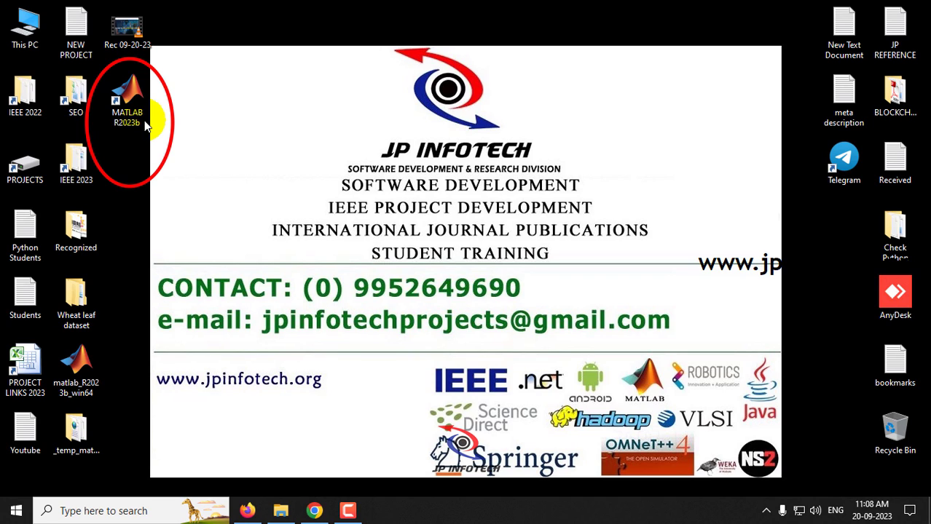
- Launch MATLAB R2023b from its desktop shortcut and wait for the trial to start
double_click(139, 118)
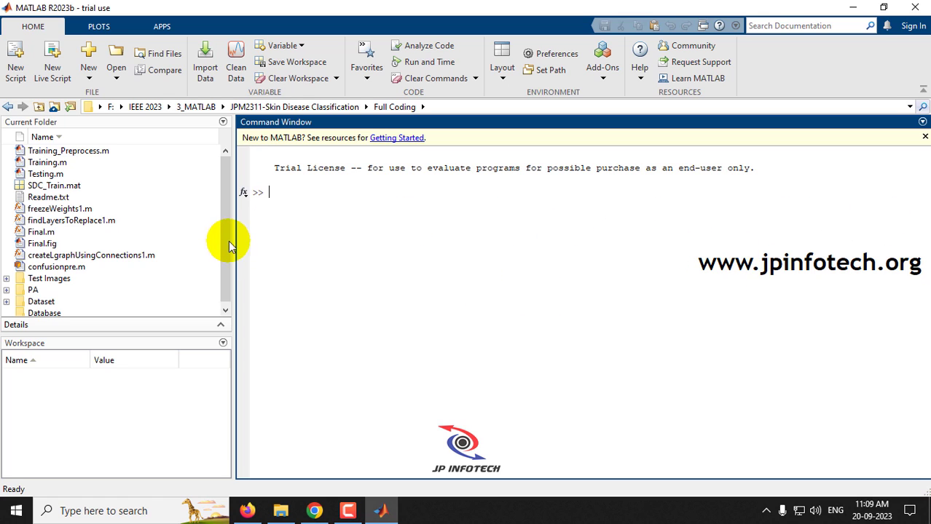
- Select Final.m in the Current Folder panel and bring up its context menu
click(223, 206)
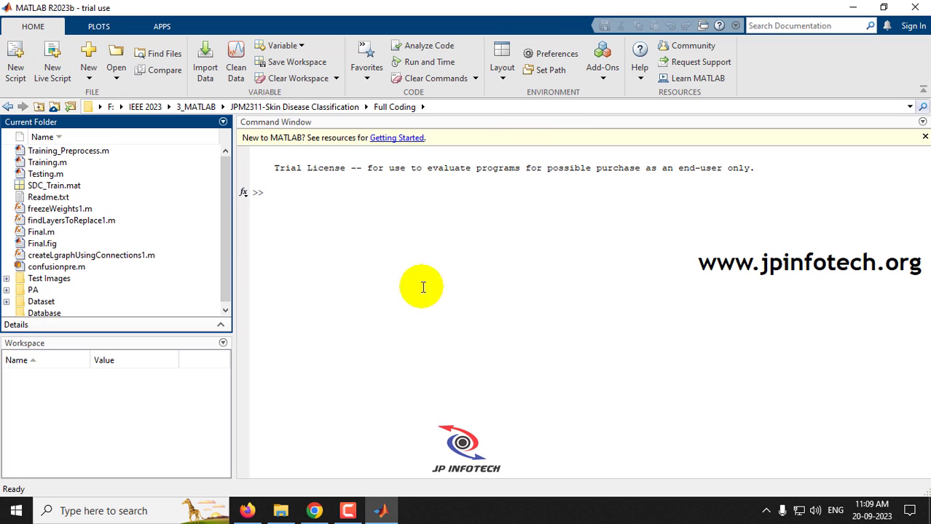
click(41, 233)
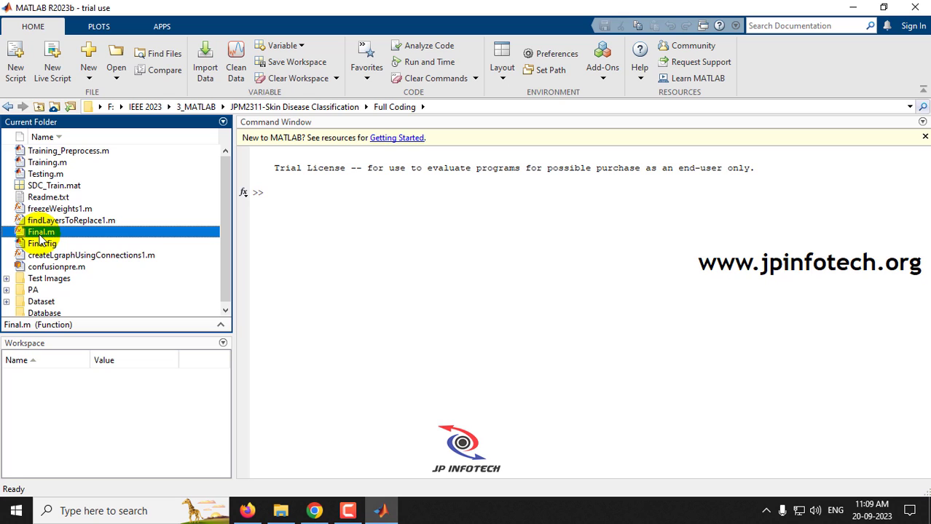
right_click(41, 239)
- Run Final.m to show the skin disease classification GUI, then close that window
click(69, 289)
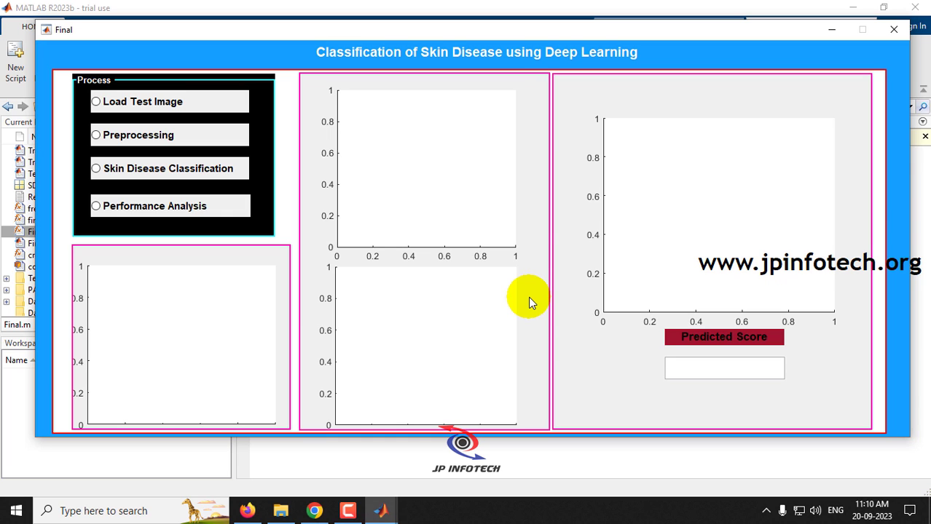
click(890, 32)
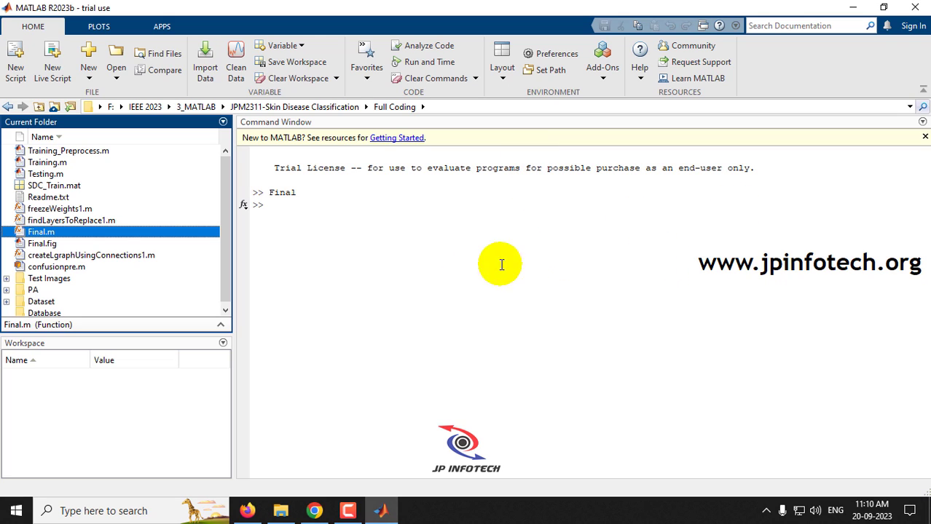